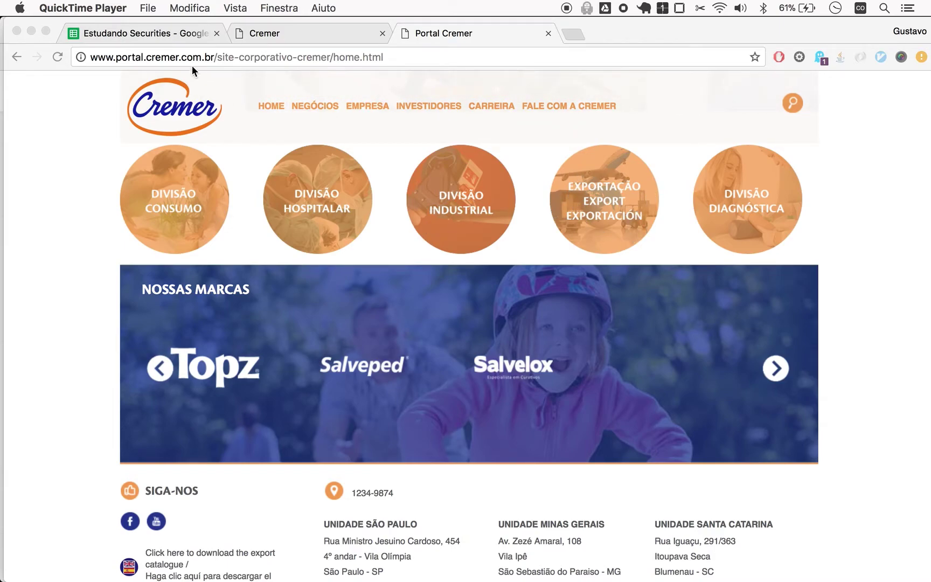
- Bring the Estudando Securities spreadsheet tab to the front in Chrome
left_click(159, 34)
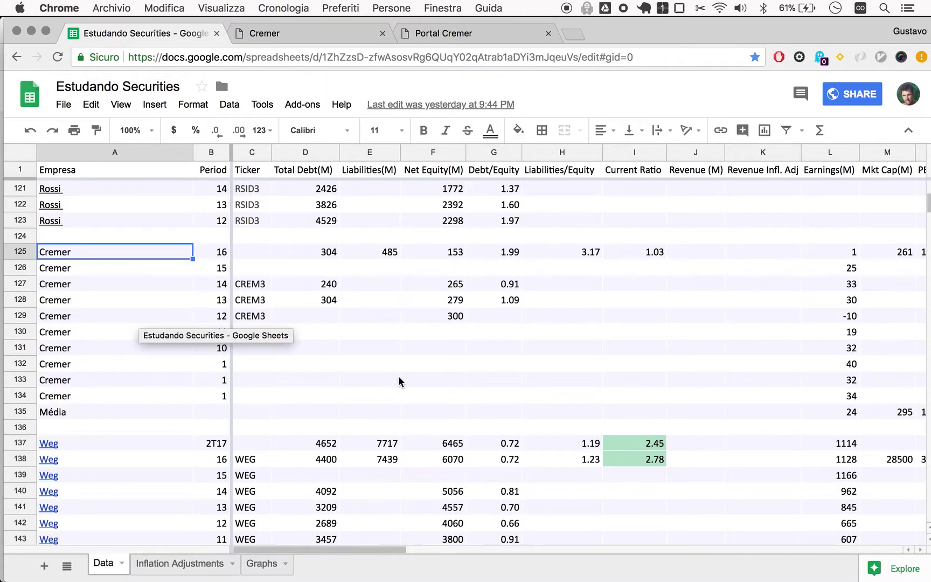
- Download the DFP financial statements from Cremer's investor relations page and open the report
scroll(399, 381, "up", 1)
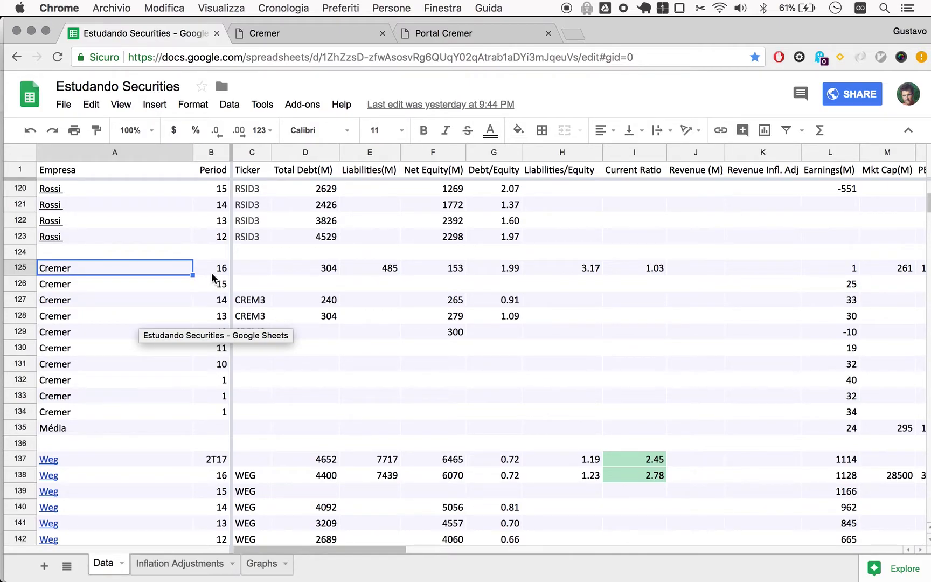
left_click(292, 32)
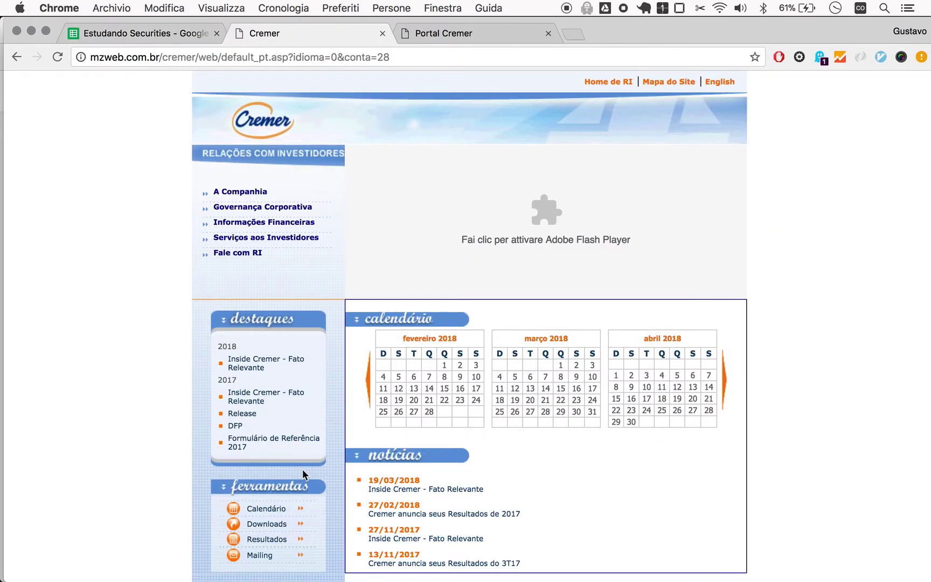
left_click(234, 428)
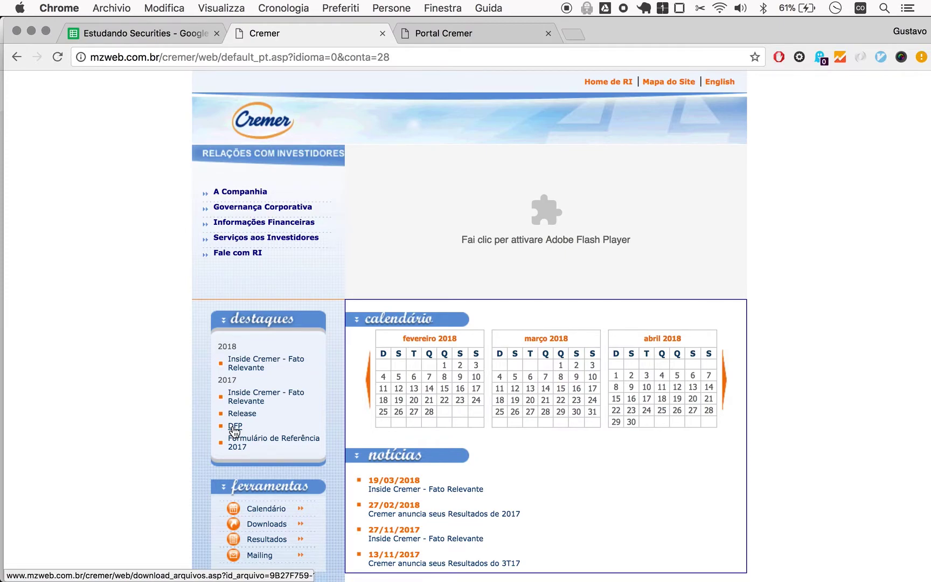
left_click(108, 560)
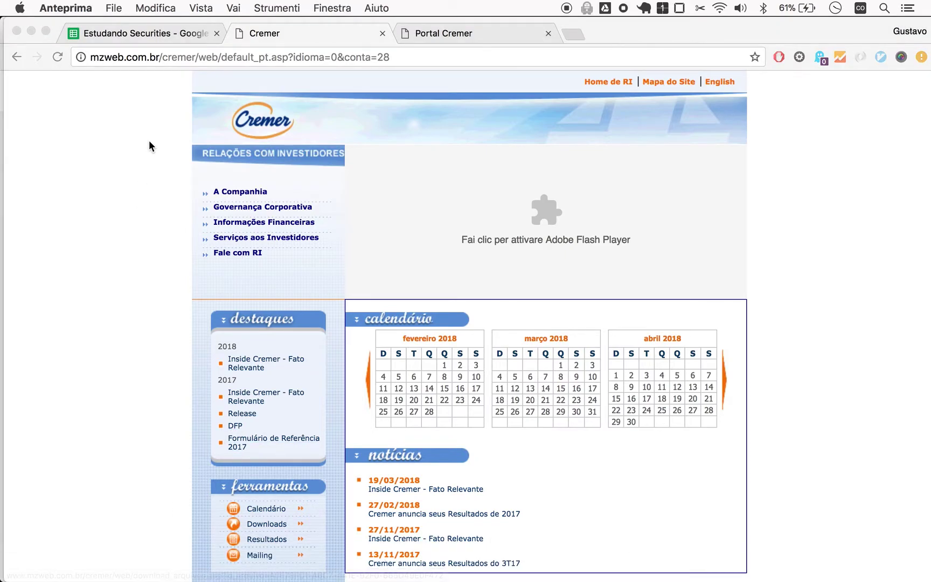
- Copy the investor relations page's URL from the address bar
left_click(168, 57)
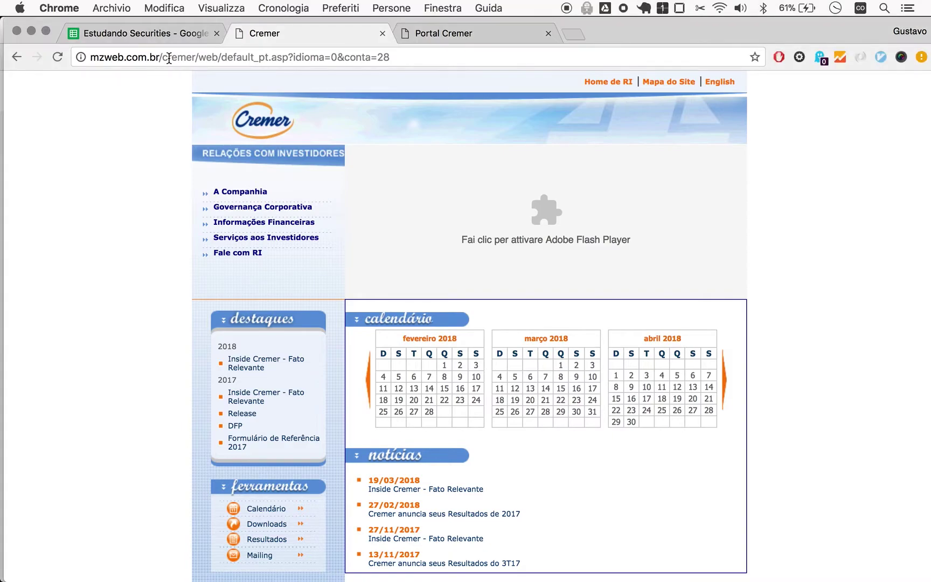
left_click(168, 58)
key("super+c")
- Link the Cremer name in A125 to the investor relations URL and copy the link to A126:A134
key("super+1")
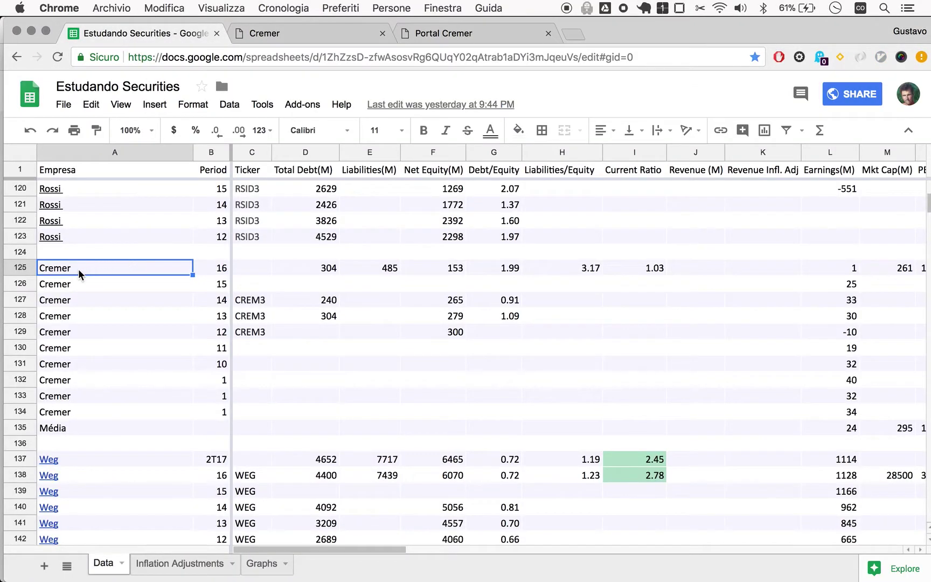
key("super+k")
key("super+v")
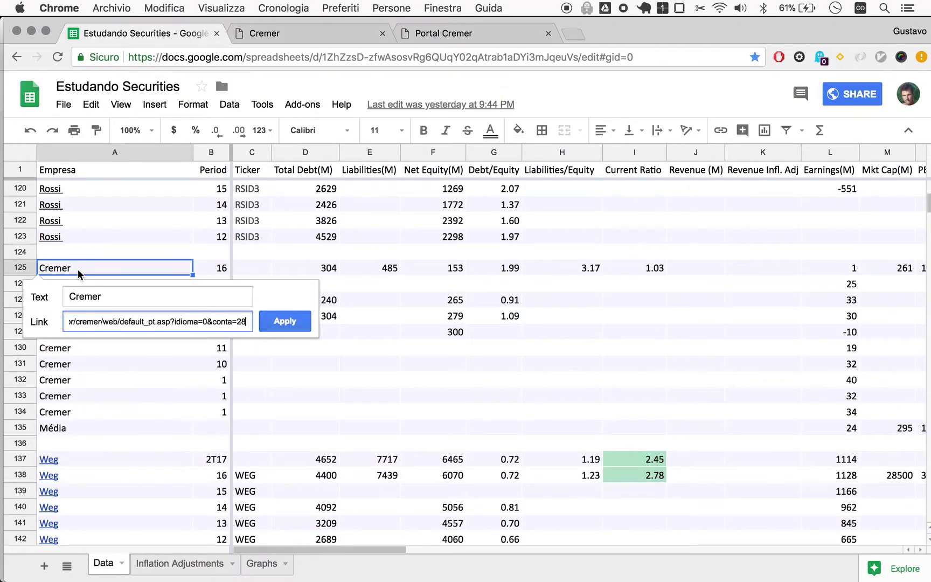
key("Return")
key("super+c")
key("Down")
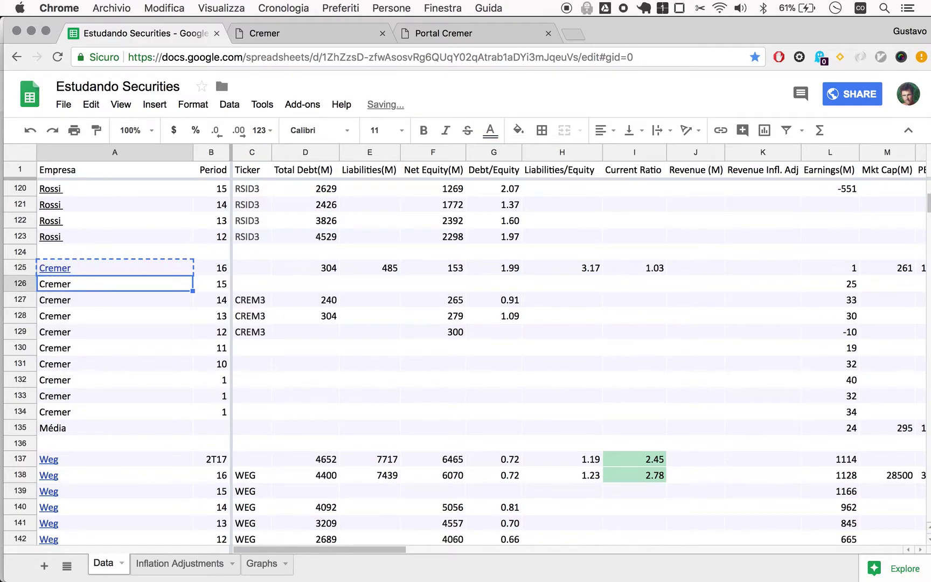
key("ctrl+shift+Down")
key("shift+Up")
key("super+v")
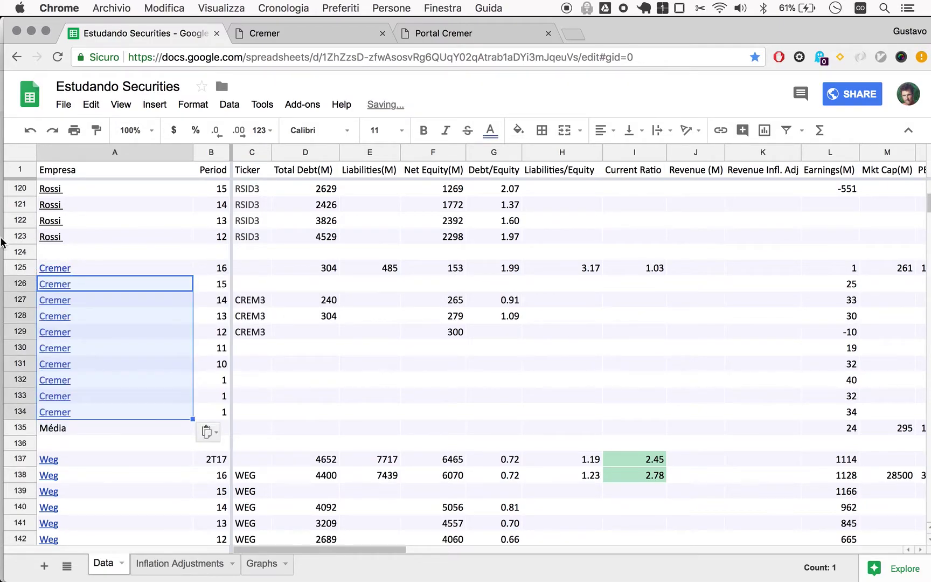
- Insert a linked Cremer row above row 125 and give it period 17
right_click(18, 272)
left_click(18, 268)
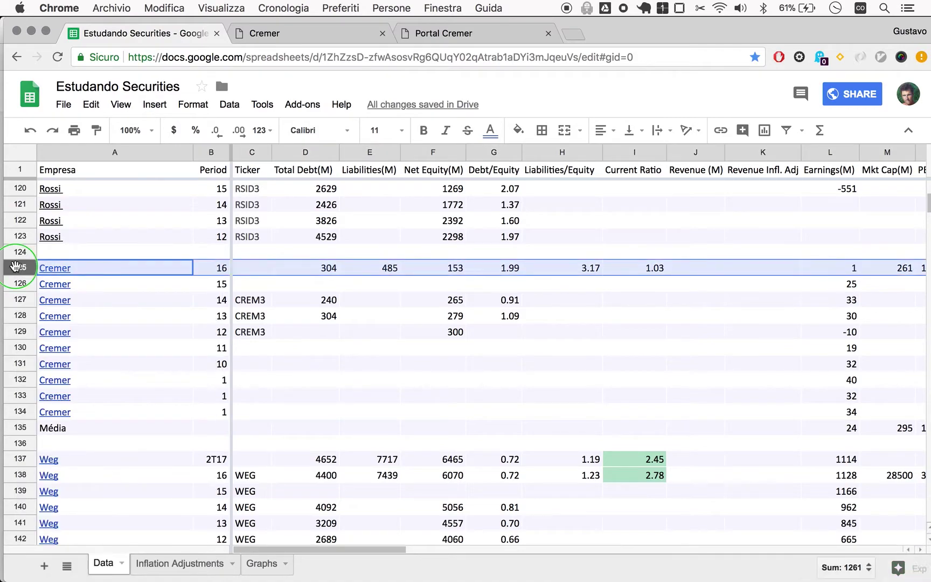
right_click(17, 268)
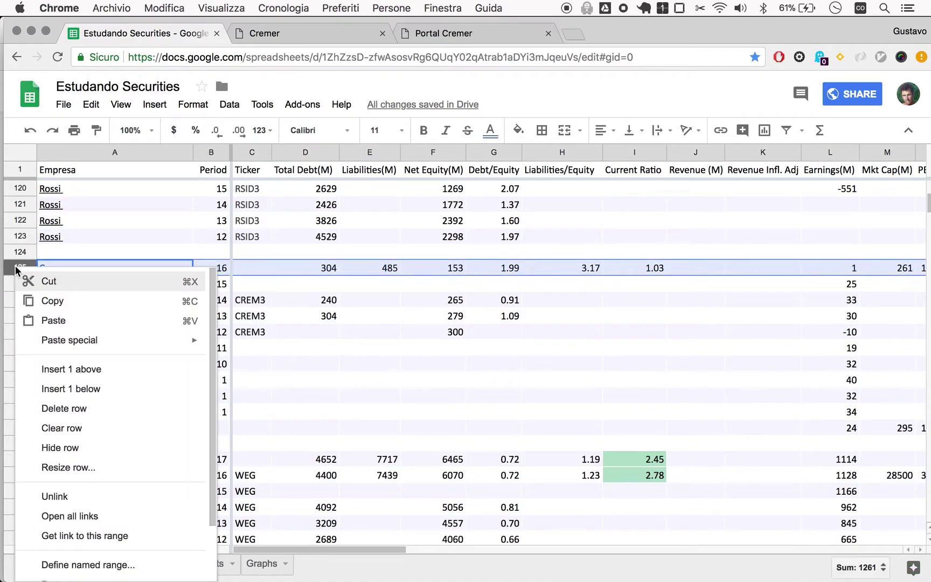
left_click(56, 372)
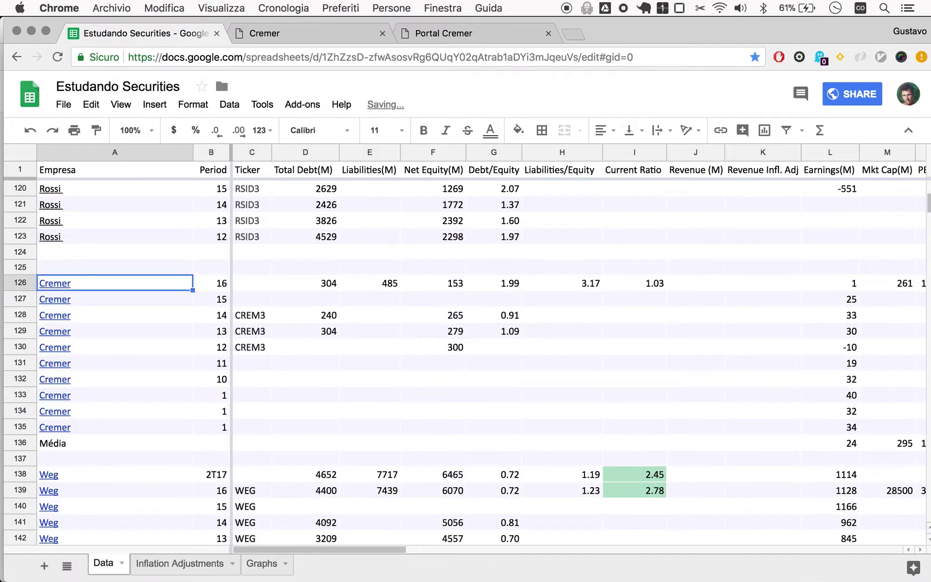
key("cmd+v")
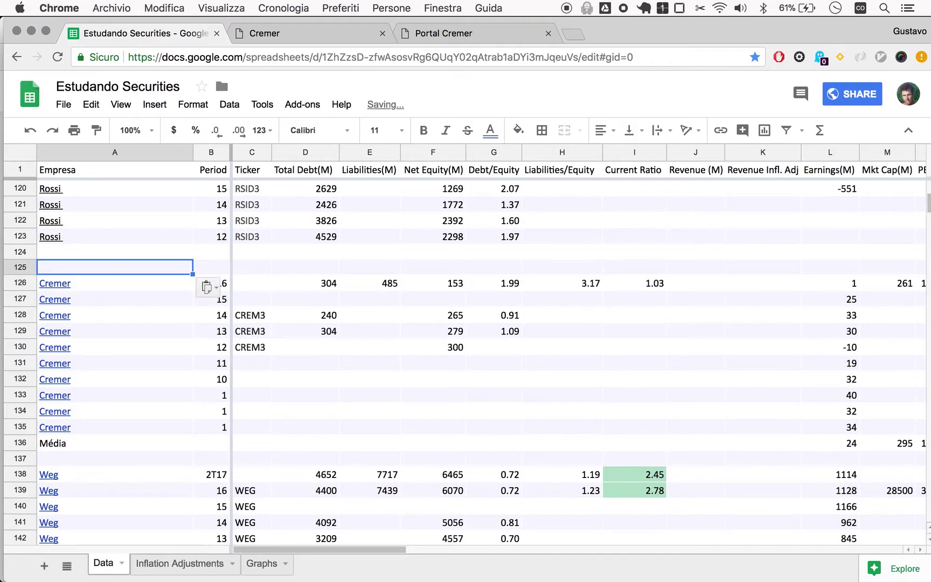
left_click(211, 266)
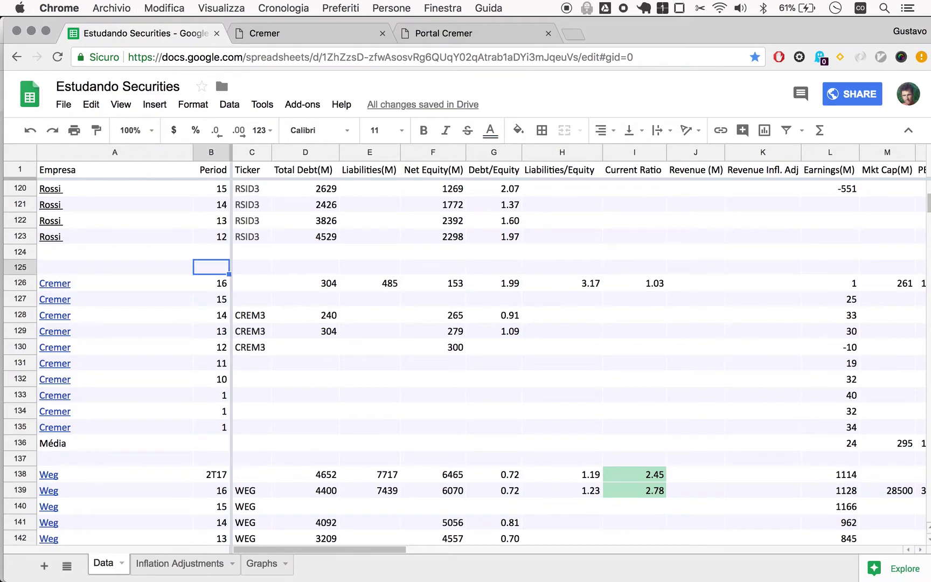
type("17")
key("Return")
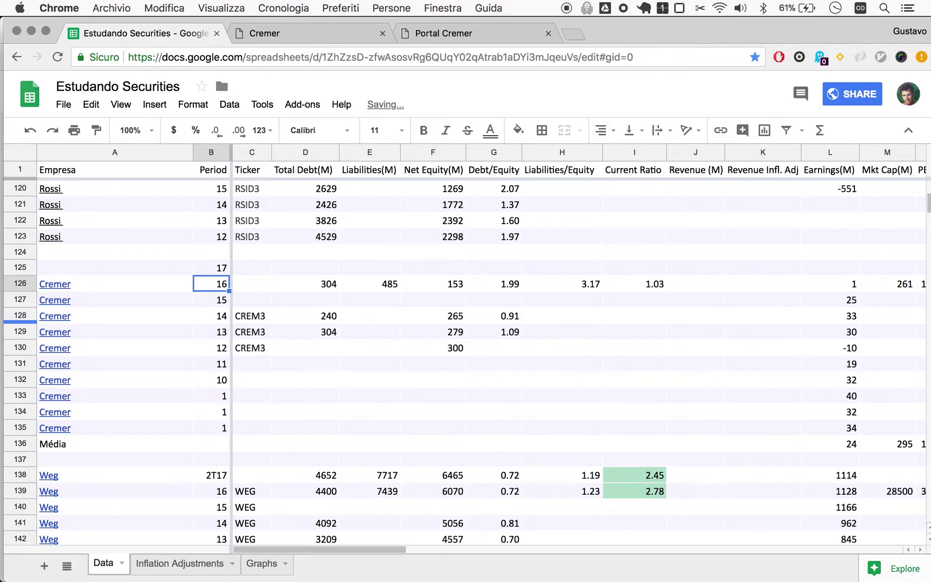
key("cmd+Tab")
- Maximize the DFP report in Preview and go to page 20's balance sheet
left_click_drag(281, 156, 245, 17)
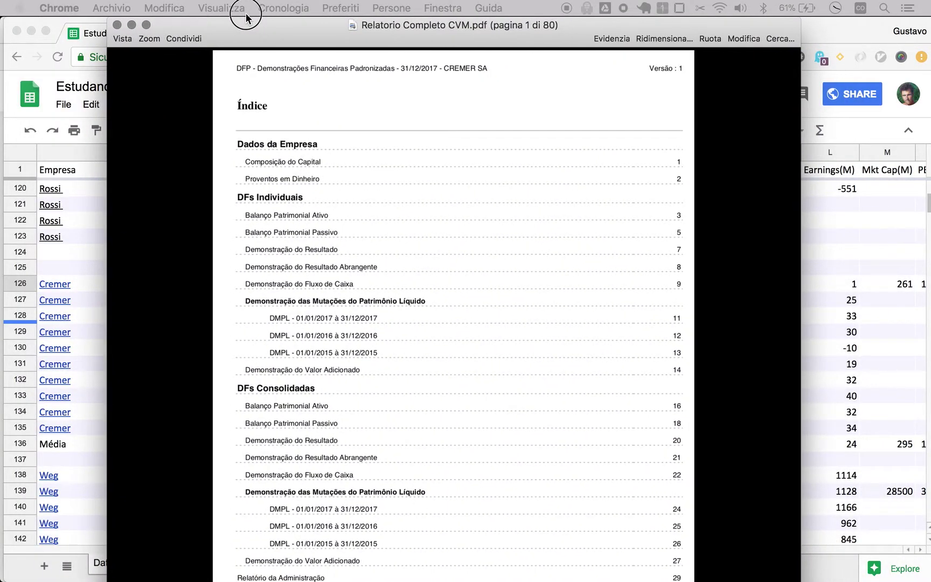
scroll(671, 264, "down", 5)
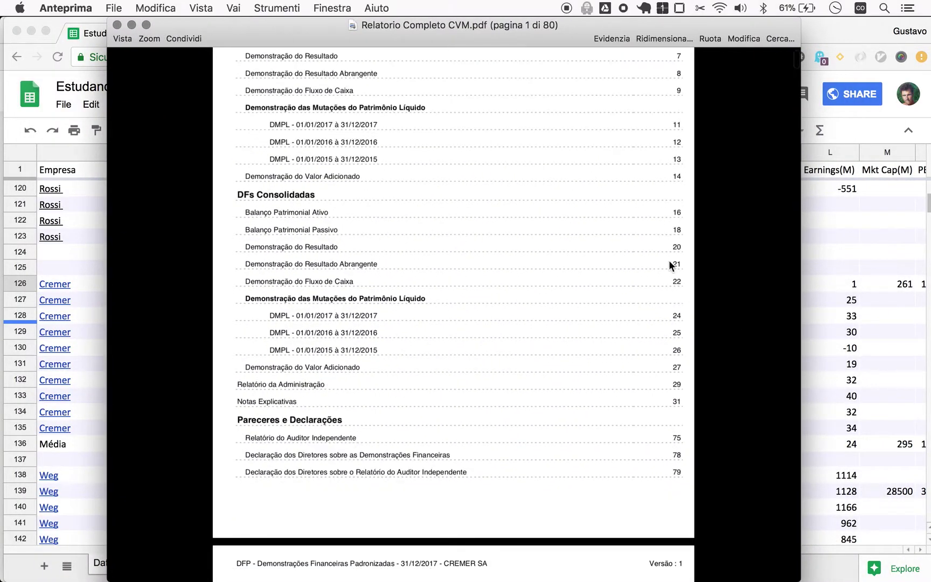
left_click(146, 26)
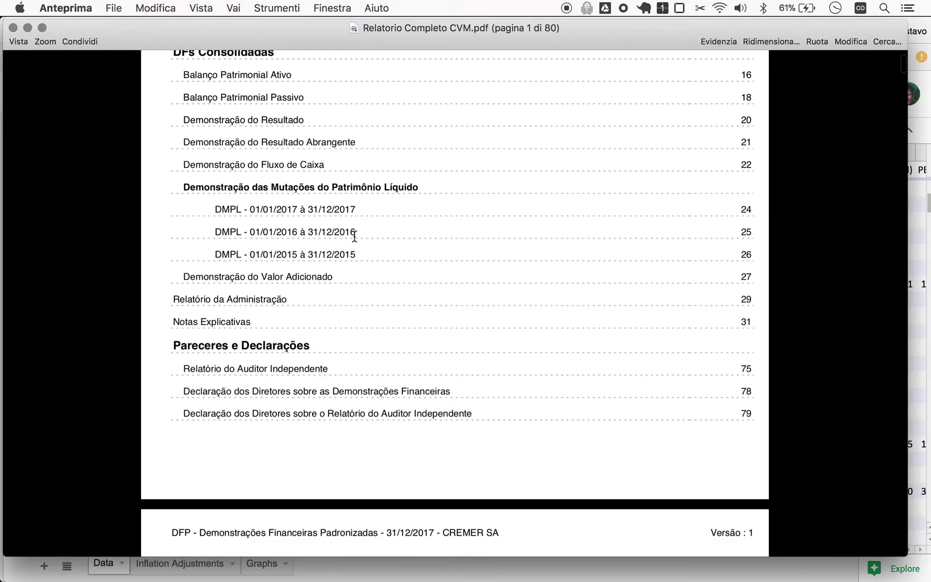
scroll(416, 161, "up", 2)
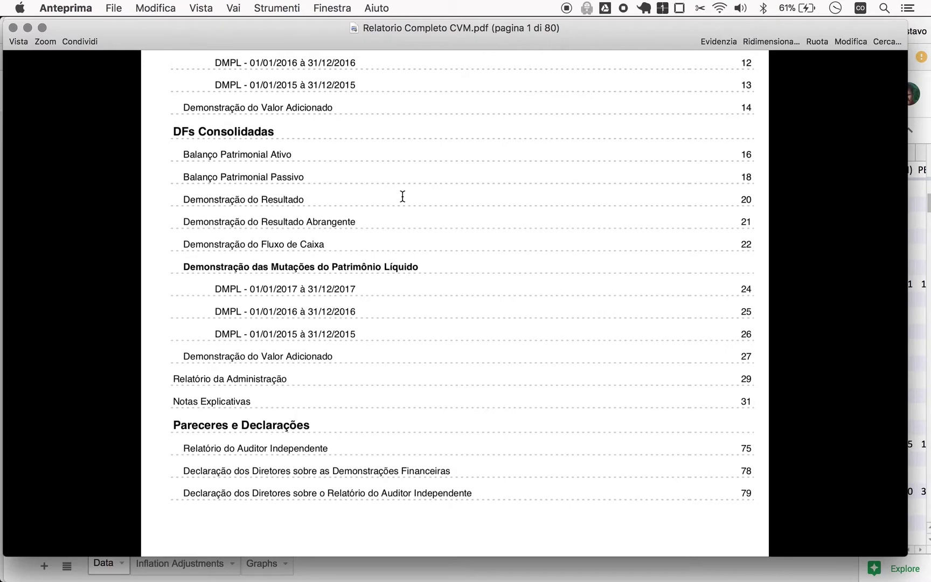
key("super+alt+g")
type("20")
key("Return")
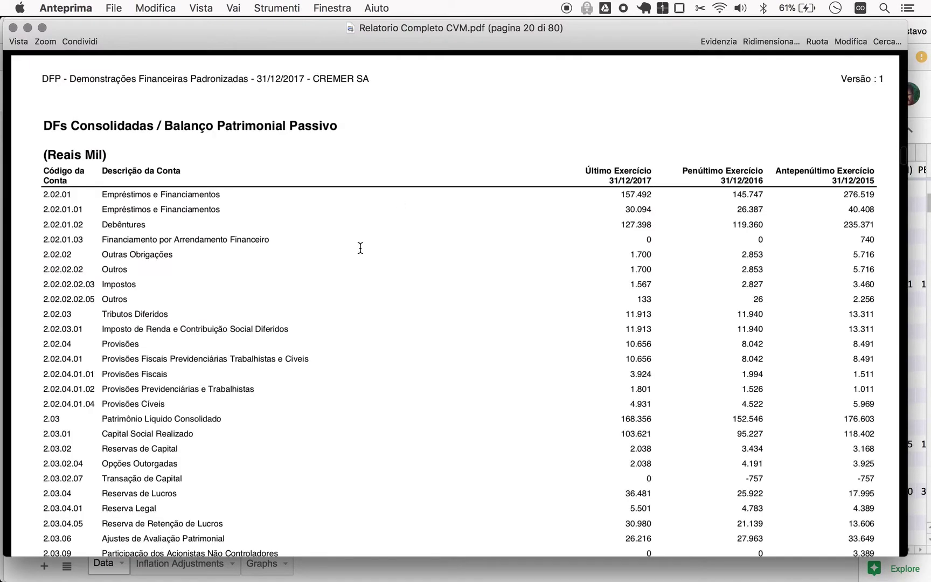
scroll(334, 328, "down", 5)
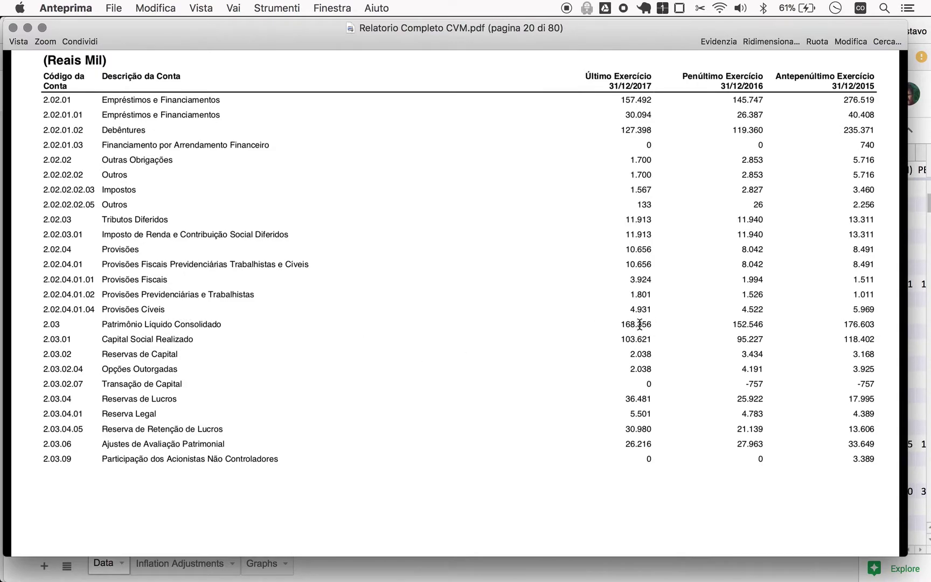
- Enter 168 as the period-17 net equity in F125
key("super+Tab")
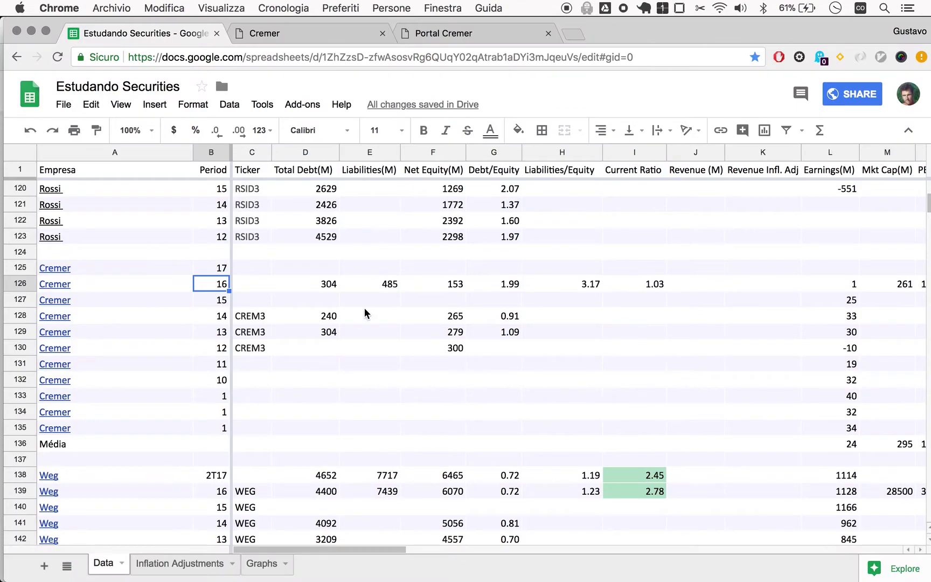
left_click(446, 268)
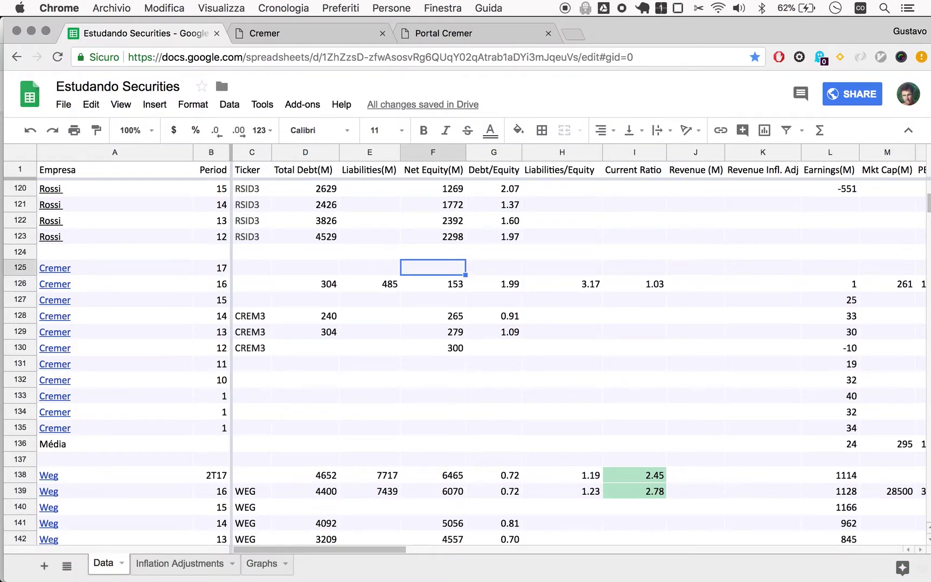
type("168")
key("Return")
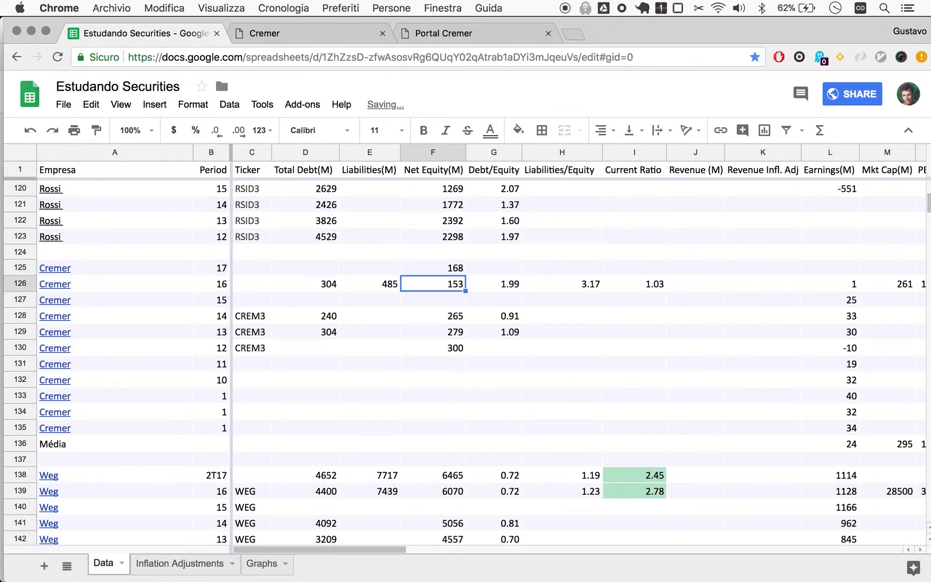
key("super+Tab")
- Add 2017 current liabilities 321 and non-current liabilities 182 in Calculator for 503
scroll(430, 237, "up", 5)
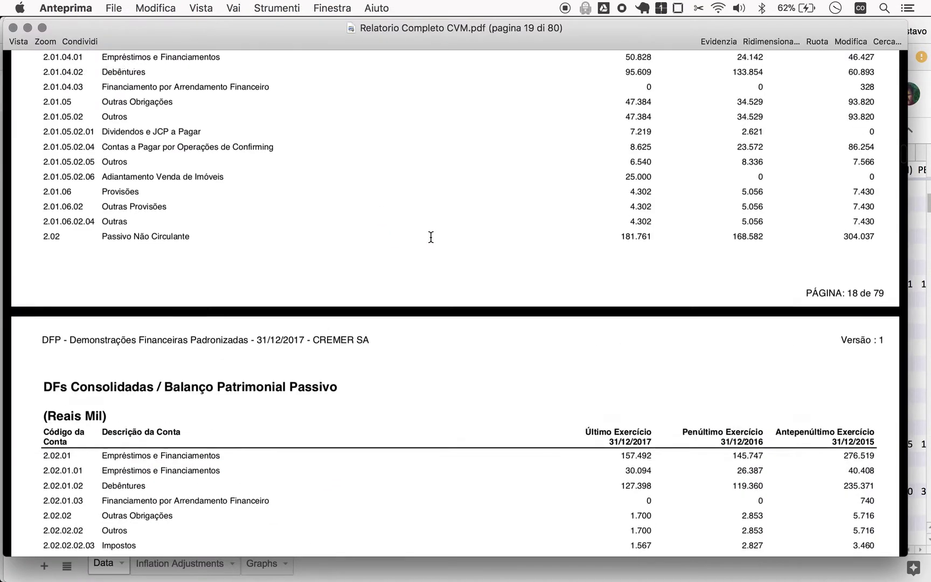
scroll(431, 237, "up", 4)
scroll(431, 237, "down", 10)
key("super+Tab")
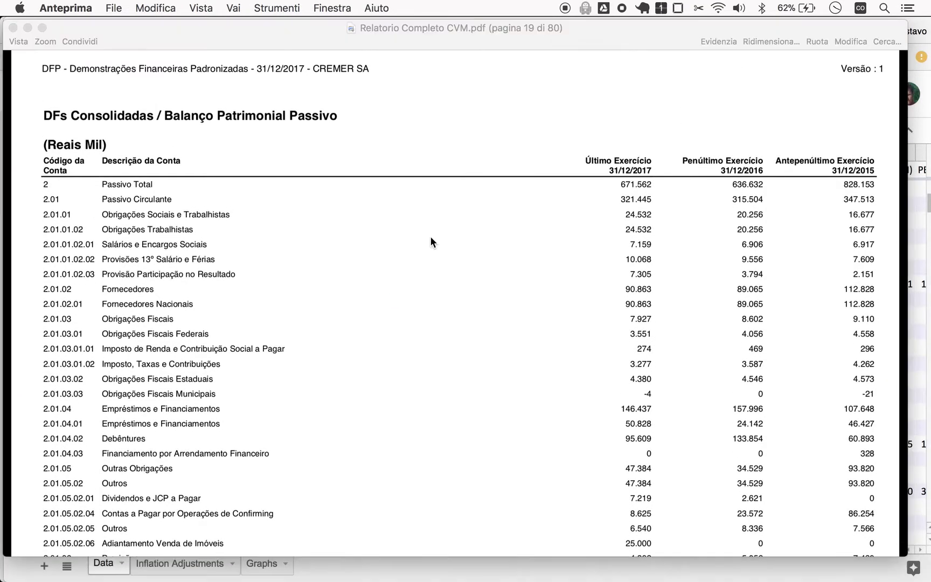
key("Tab")
key("Tab")
key("Tab")
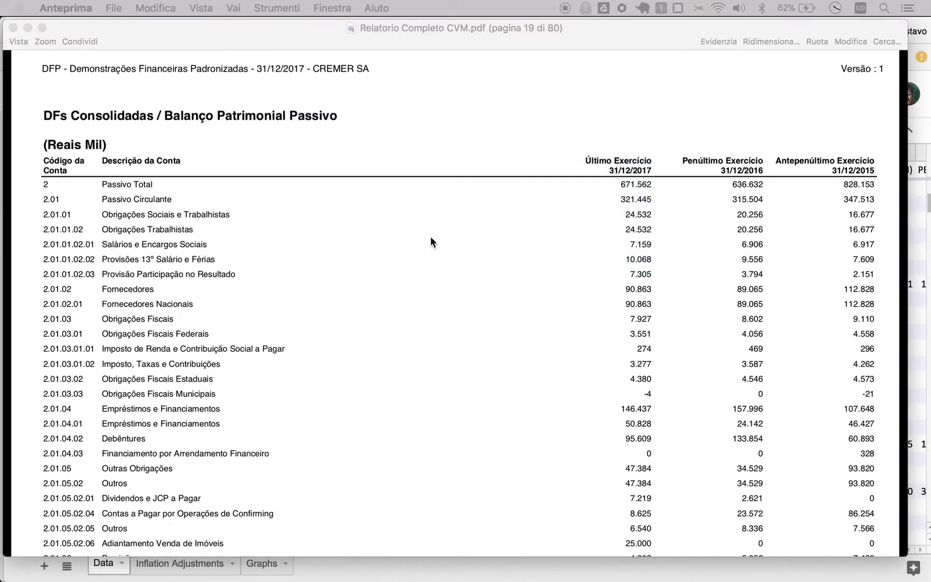
left_click_drag(243, 37, 355, 37)
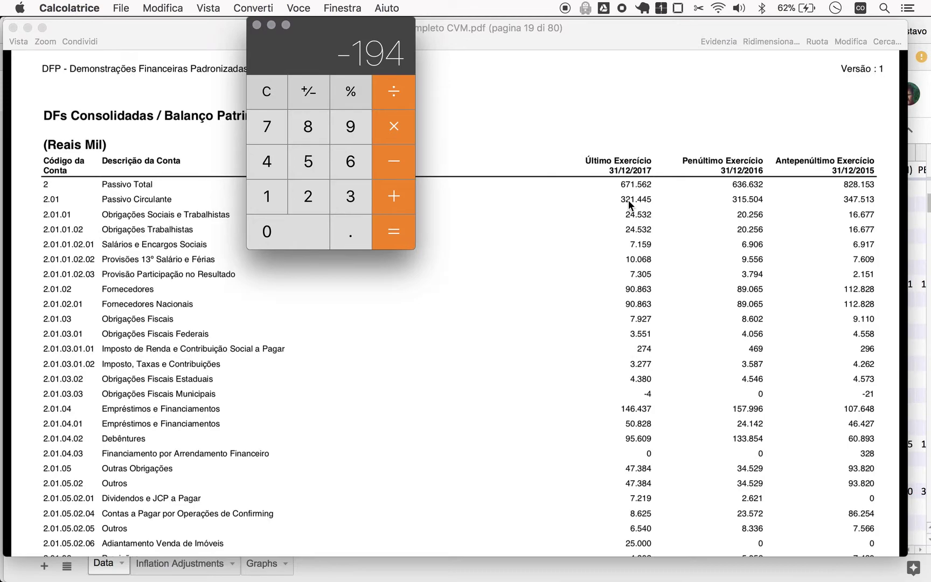
type("321")
scroll(592, 431, "down", 5)
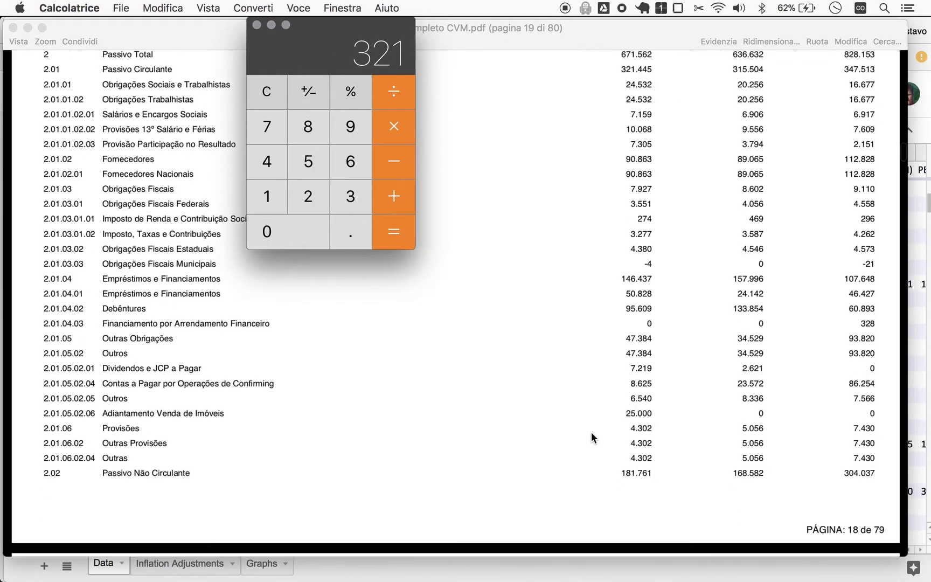
scroll(591, 433, "down", 1)
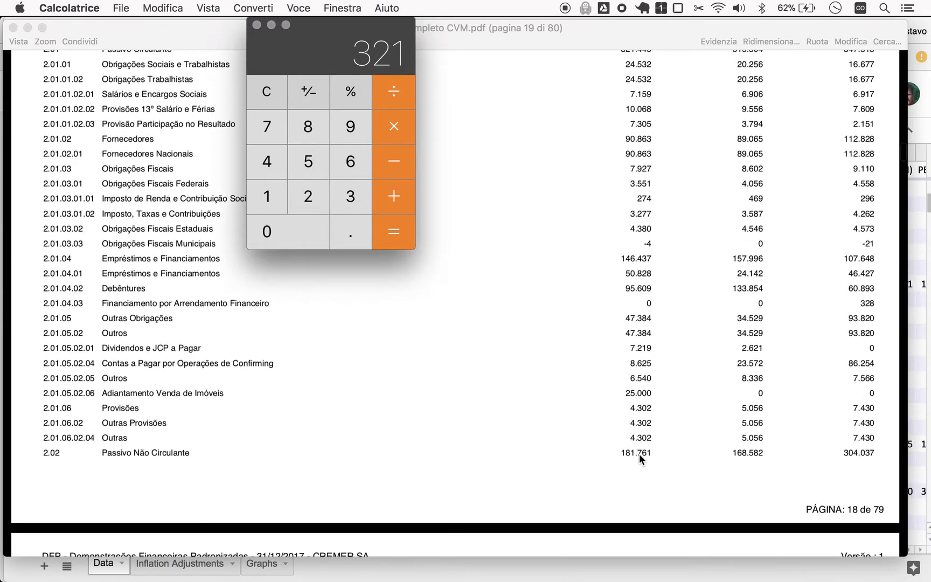
type("+182=")
key("super+c")
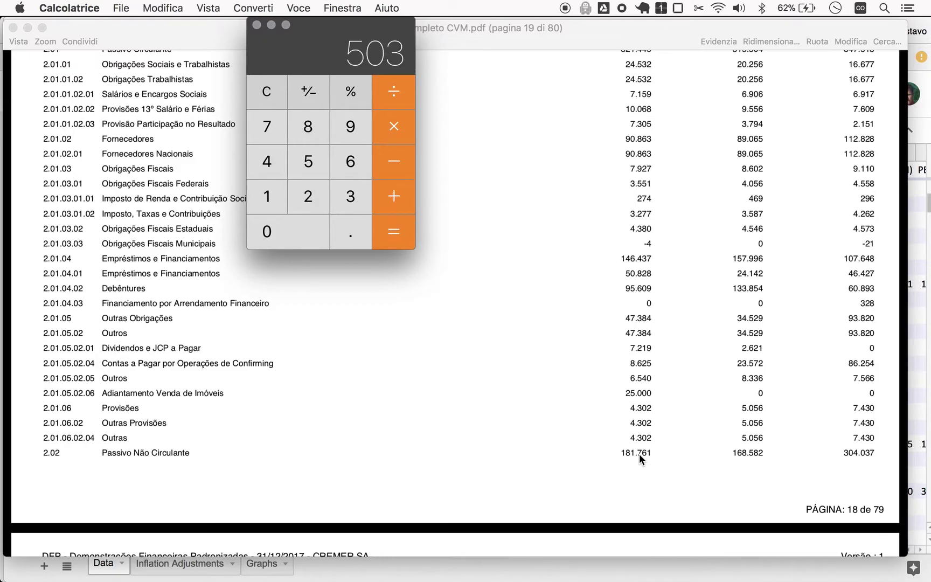
key("super+Tab")
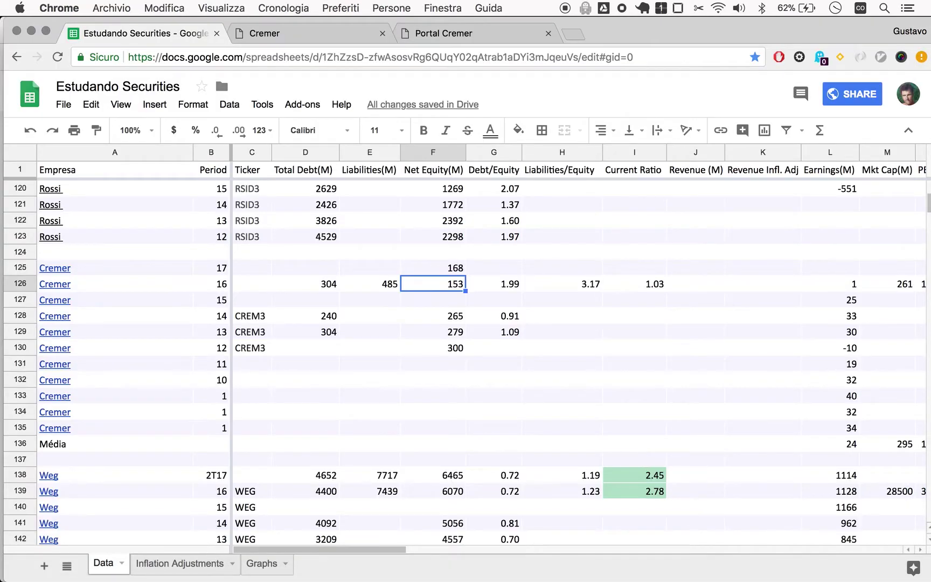
- Paste 503 into the period-17 Liabilities(M) cell E125, keeping 2016 at 485
key("Left")
key("super+v")
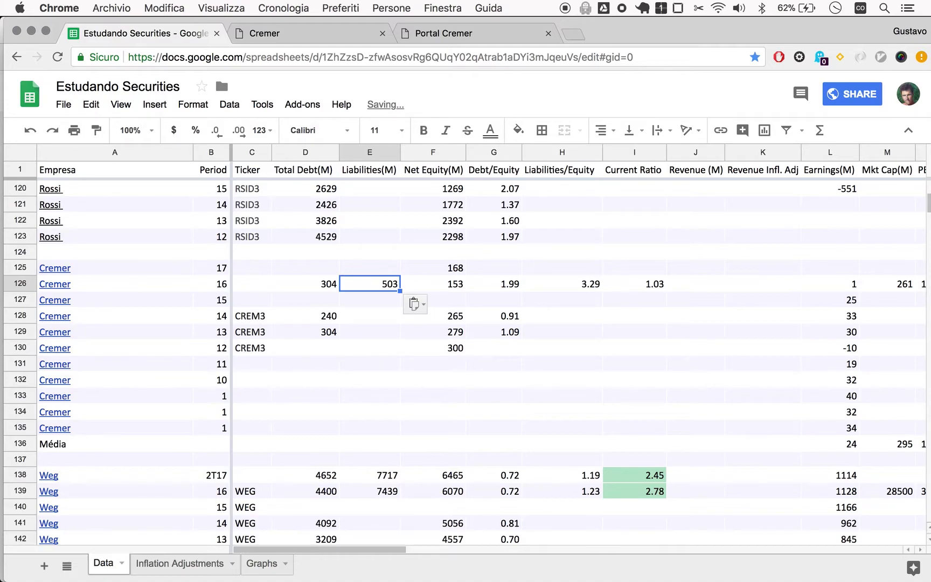
key("super+z")
key("Up")
key("super+v")
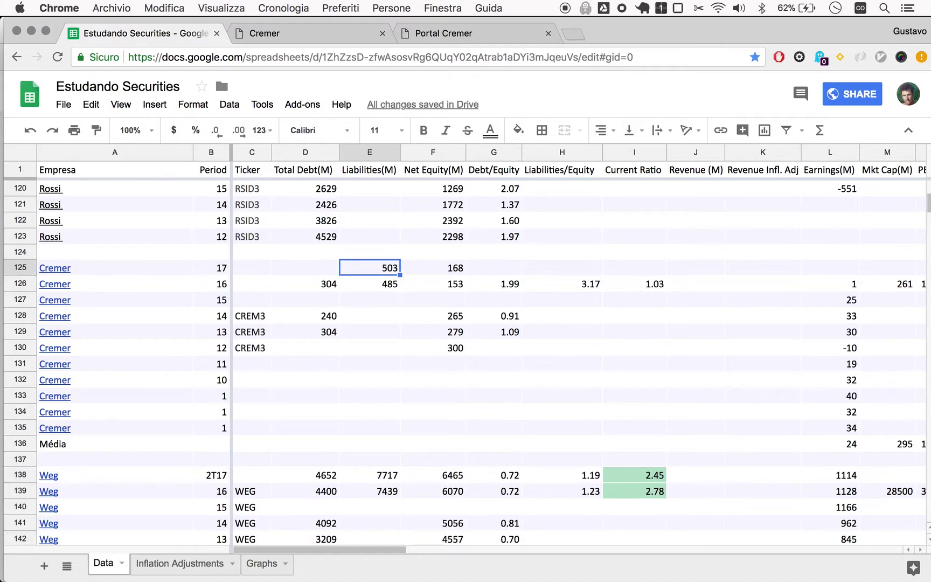
left_click(432, 267)
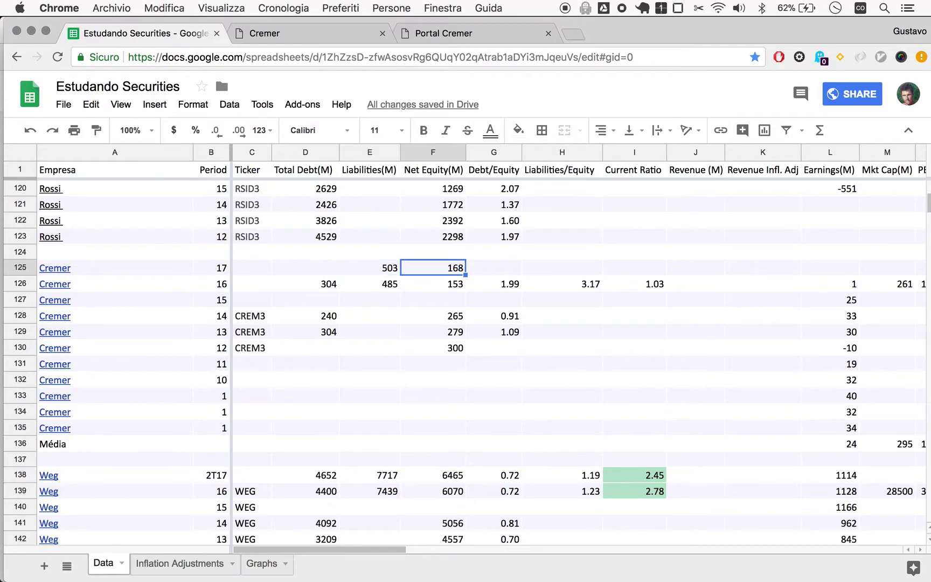
left_click(432, 283)
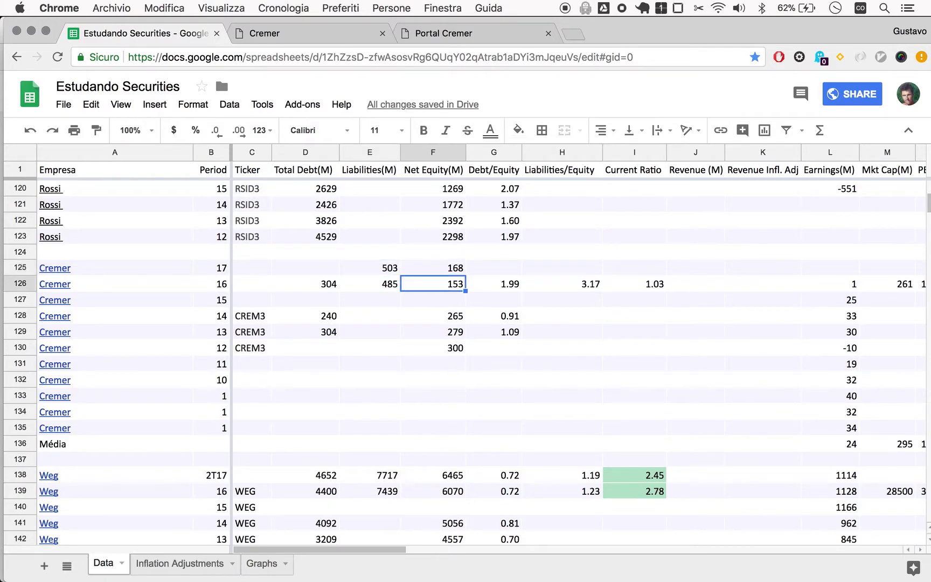
key("Up")
key("Left")
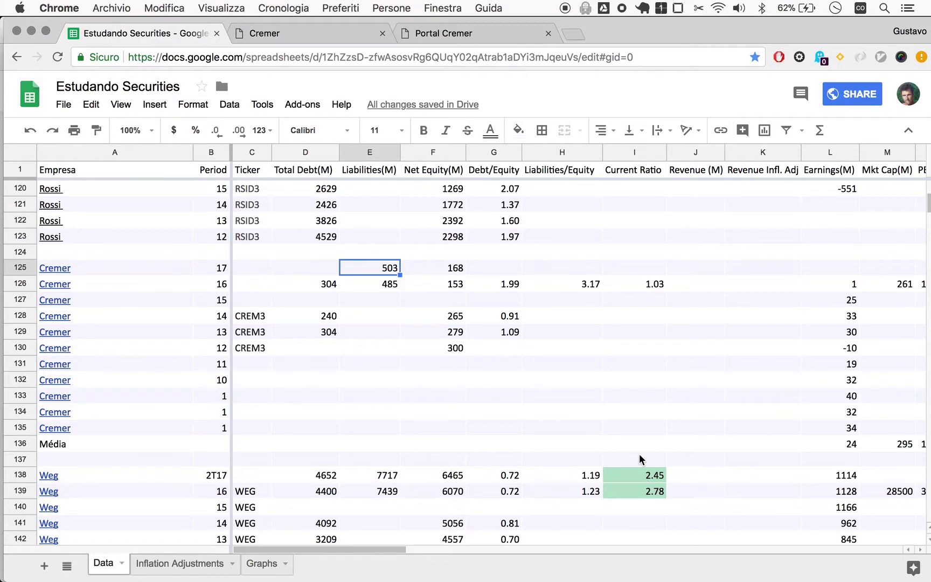
key("super+Tab")
key("super+Tab")
- Add 2017 short-term loans 146 and long-term loans 157 in Calculator for 303
scroll(617, 343, "up", 5)
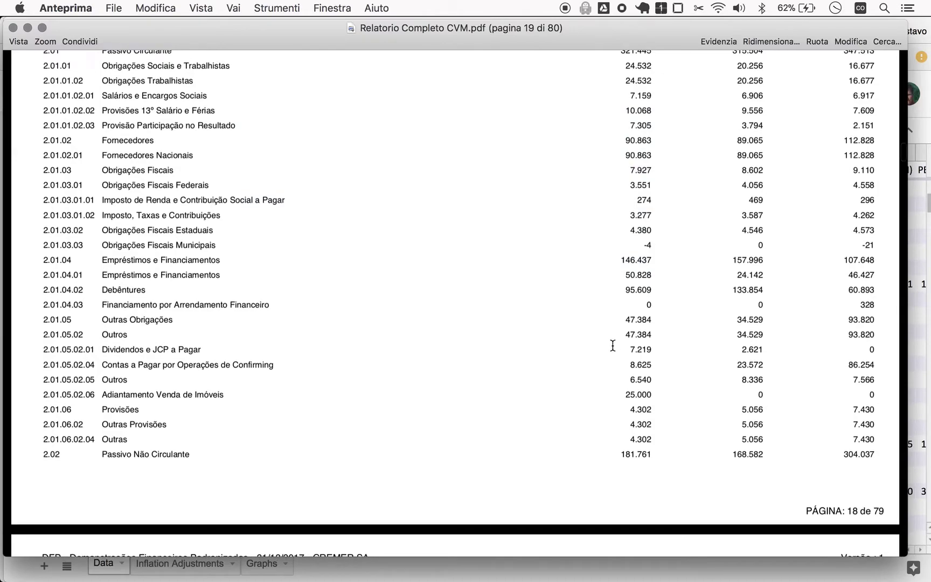
scroll(614, 345, "down", 5)
key("super+Tab")
key("super+Tab")
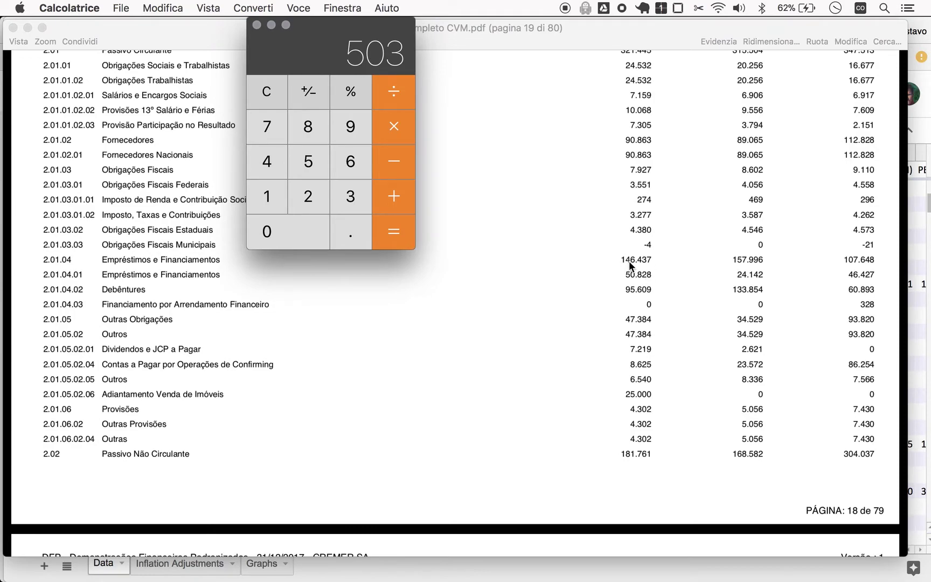
type("146")
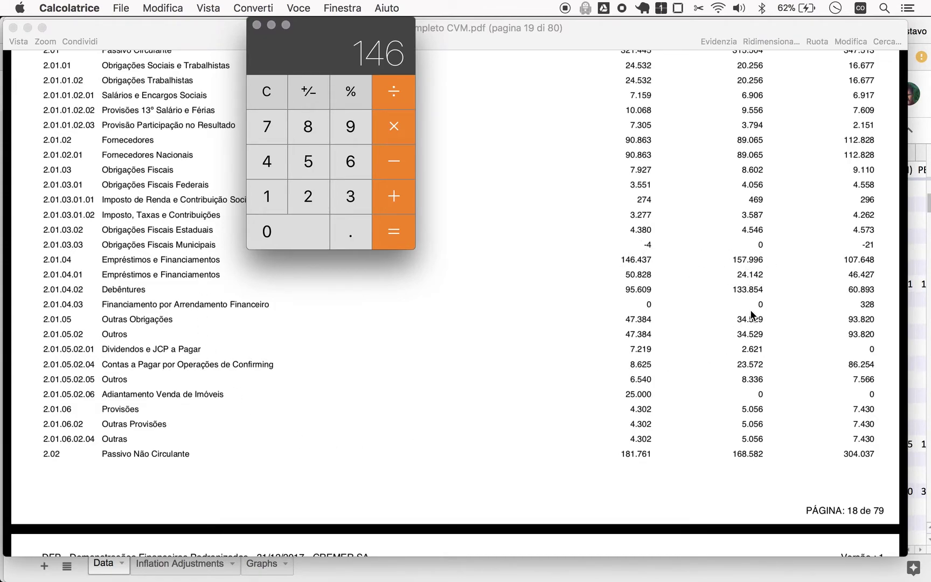
scroll(584, 393, "down", 1)
scroll(585, 393, "down", 10)
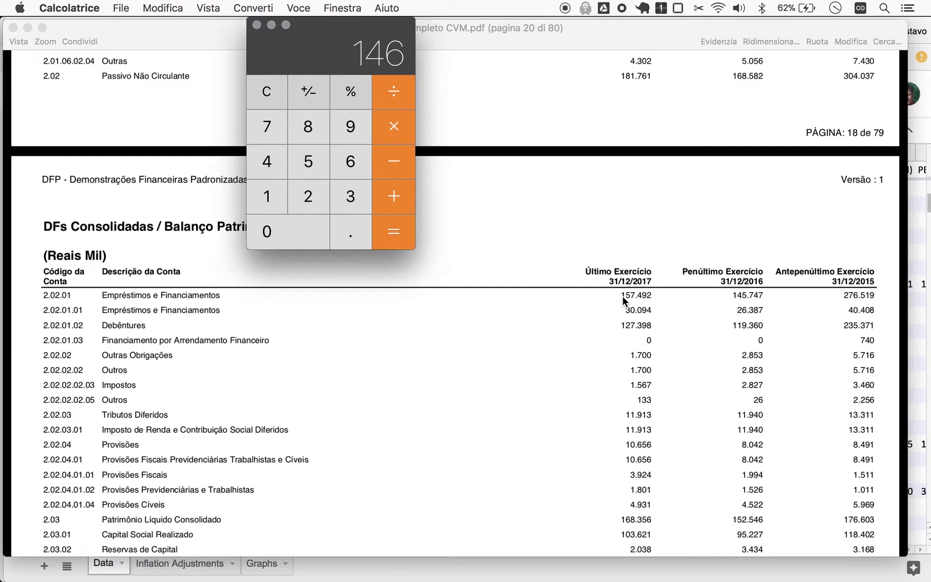
key("plus")
type("157")
key("Return")
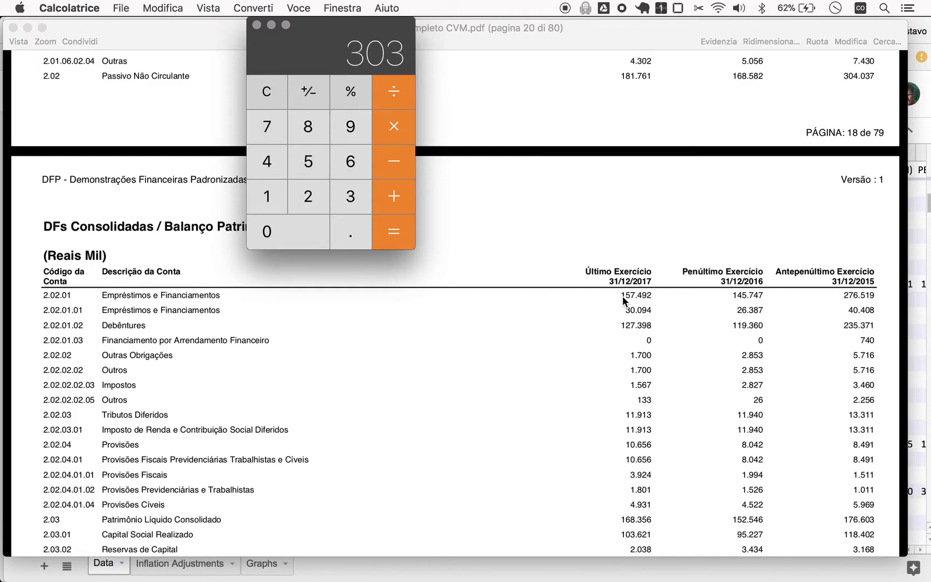
key("super+Tab")
key("Escape")
key("super+Tab")
key("super+Tab")
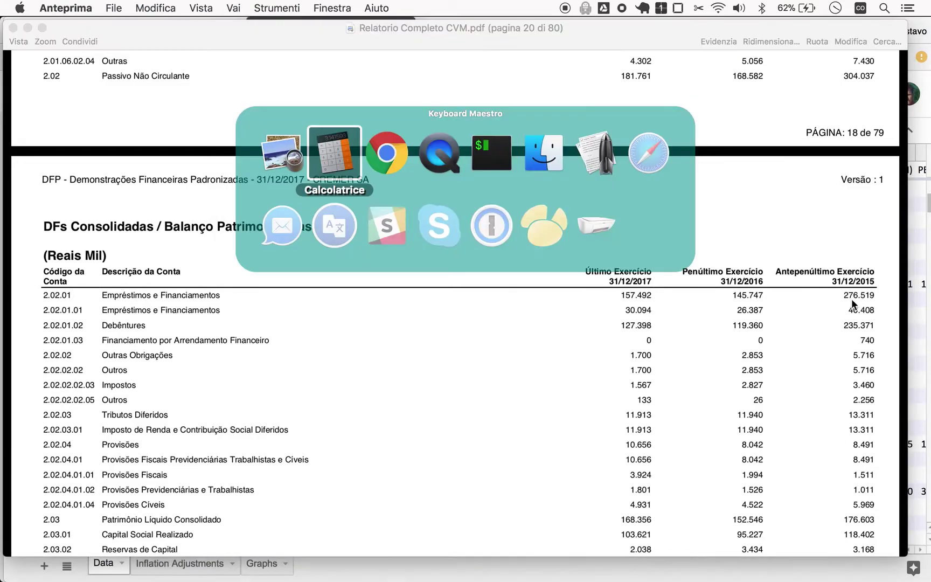
key("super+Tab")
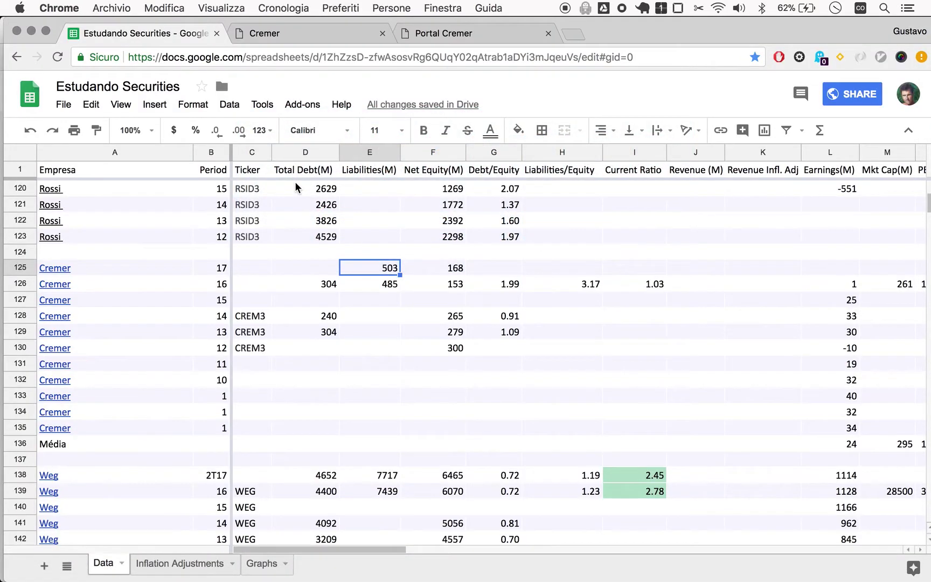
- Enter 303 as the period-17 Total Debt(M) in D125
key("Left")
key("ctrl+v")
key("Down")
key("Down")
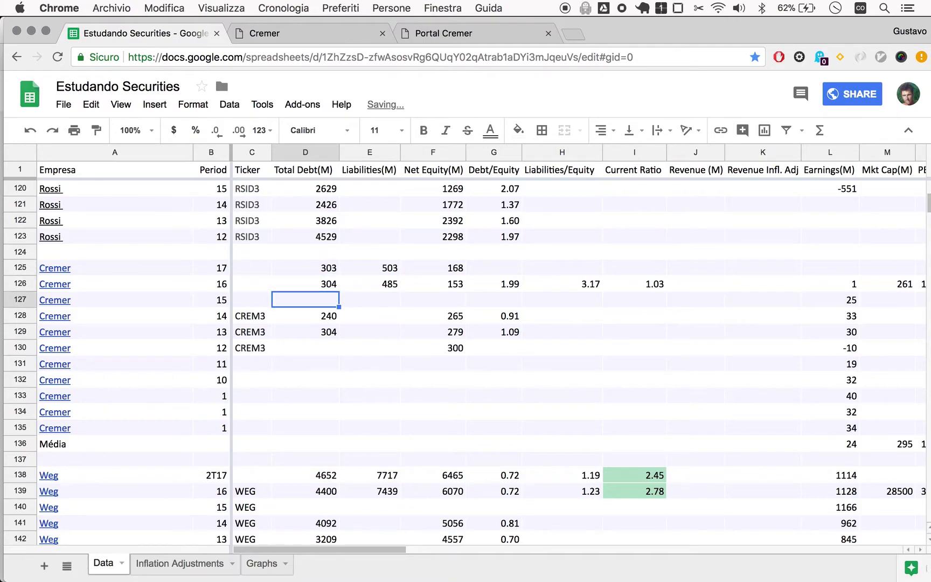
- Copy the Debt/Equity and Liabilities/Equity formulas from row 126 into row 125, giving 1.80 and 2.99
key("Right")
key("Right")
key("Right")
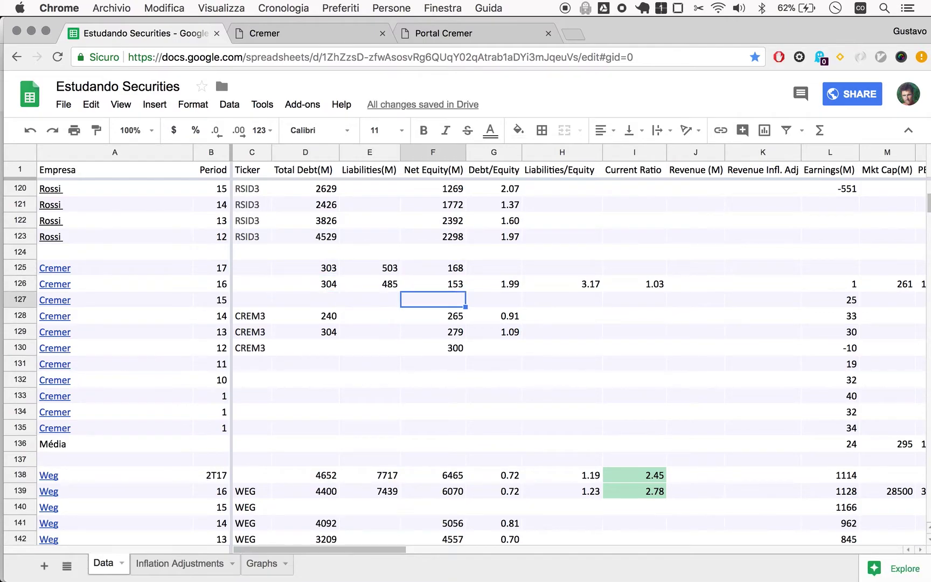
key("Up")
key("shift+Right")
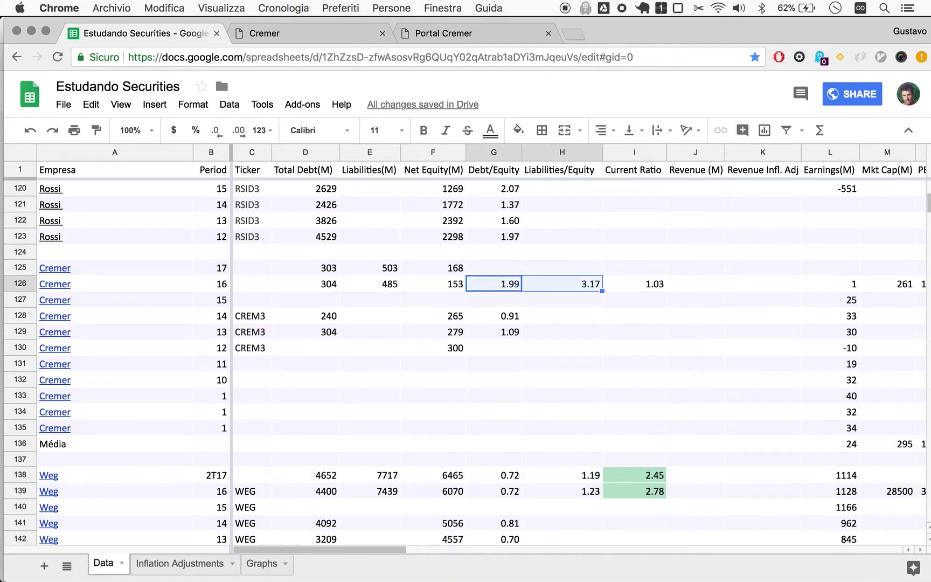
key("ctrl+c")
key("Up")
key("super+v")
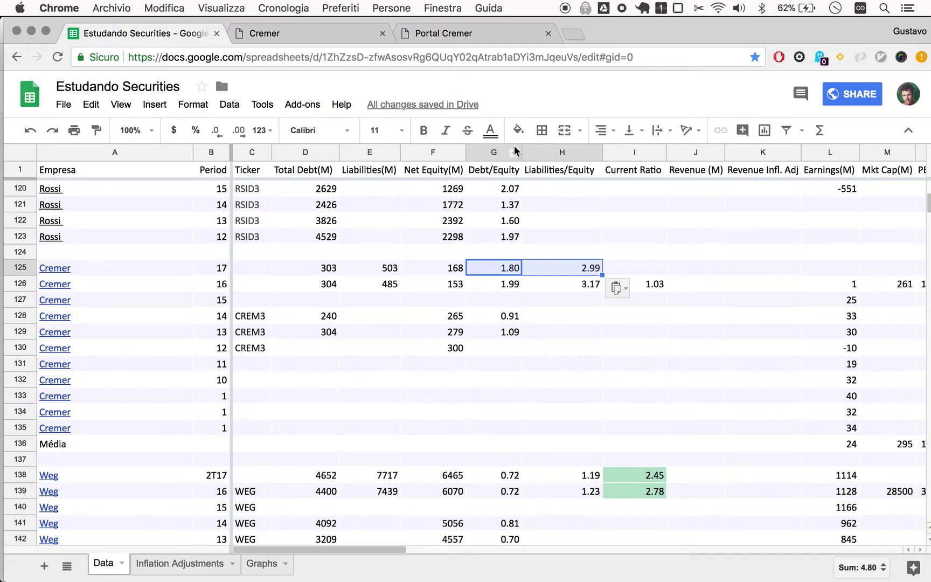
key("super+Tab")
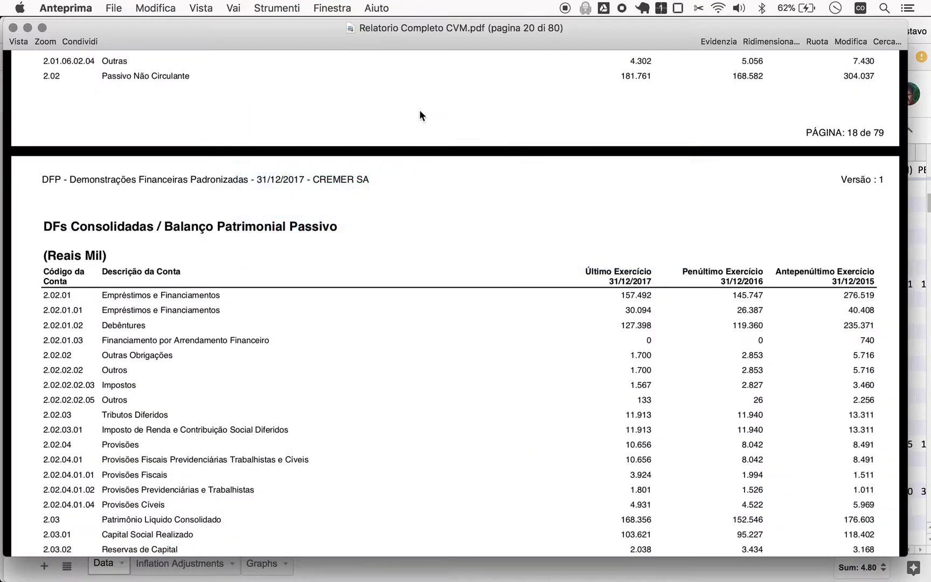
- Divide 2017 current assets 394 by current liabilities 321 in Calculator, about 1.227
scroll(280, 523, "down", 8)
scroll(281, 523, "up", 15)
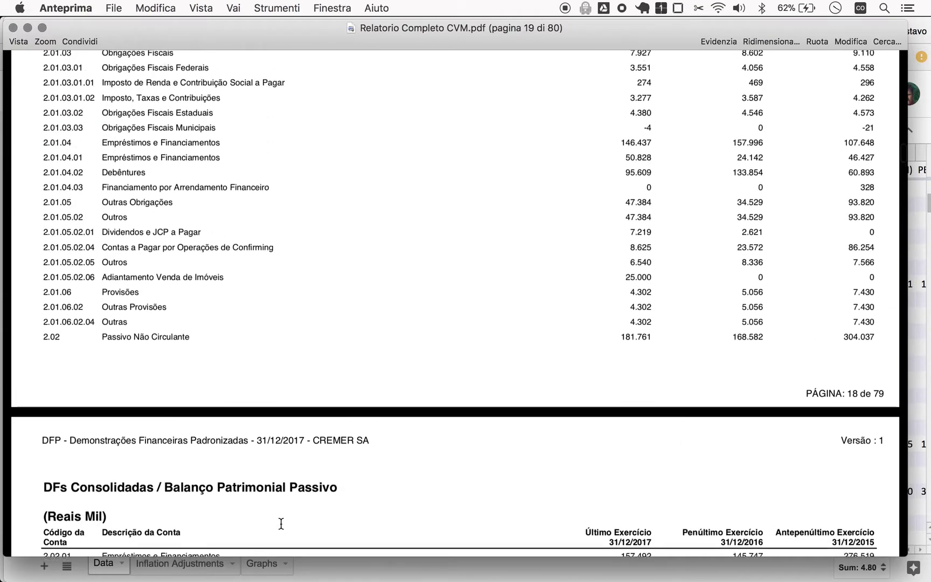
scroll(281, 523, "up", 15)
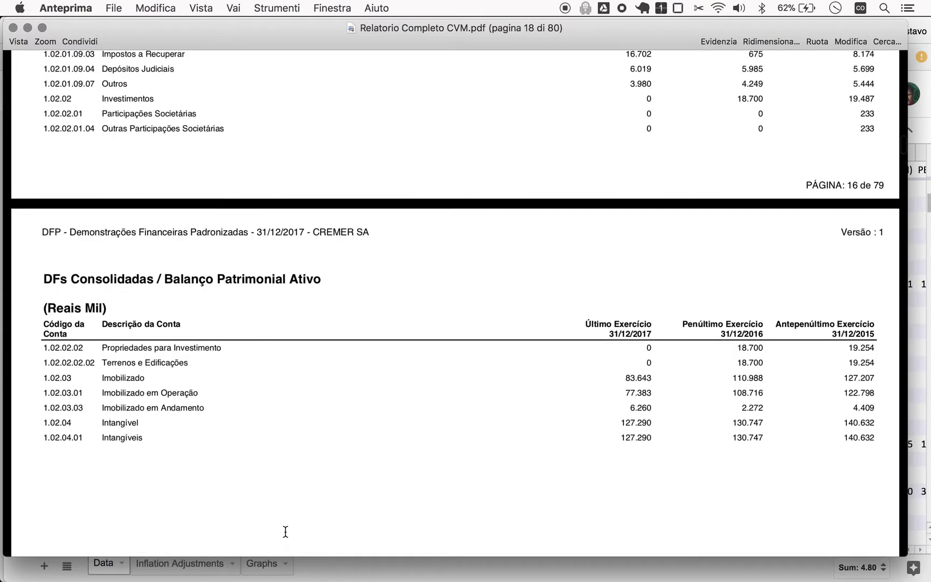
scroll(285, 530, "up", 5)
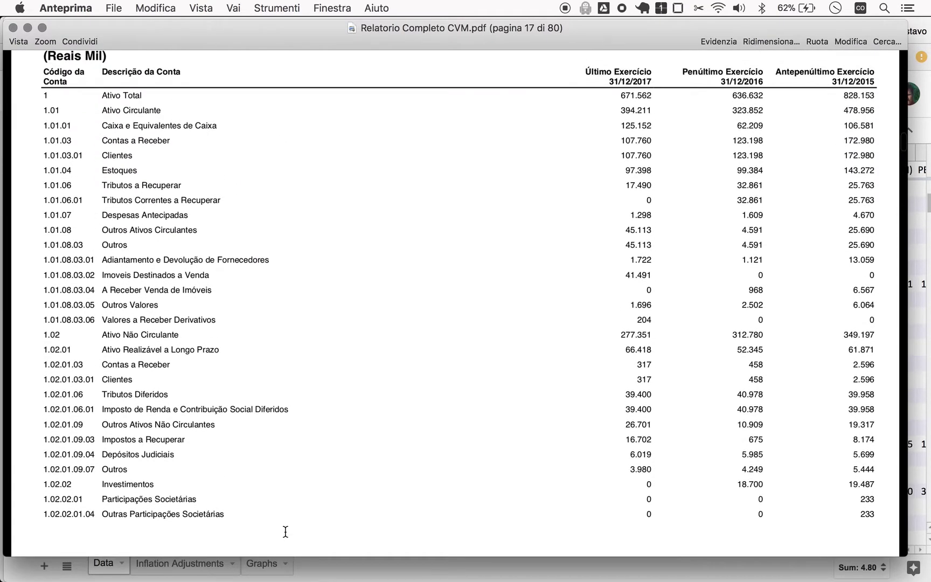
key("super+Tab")
key("super+Tab")
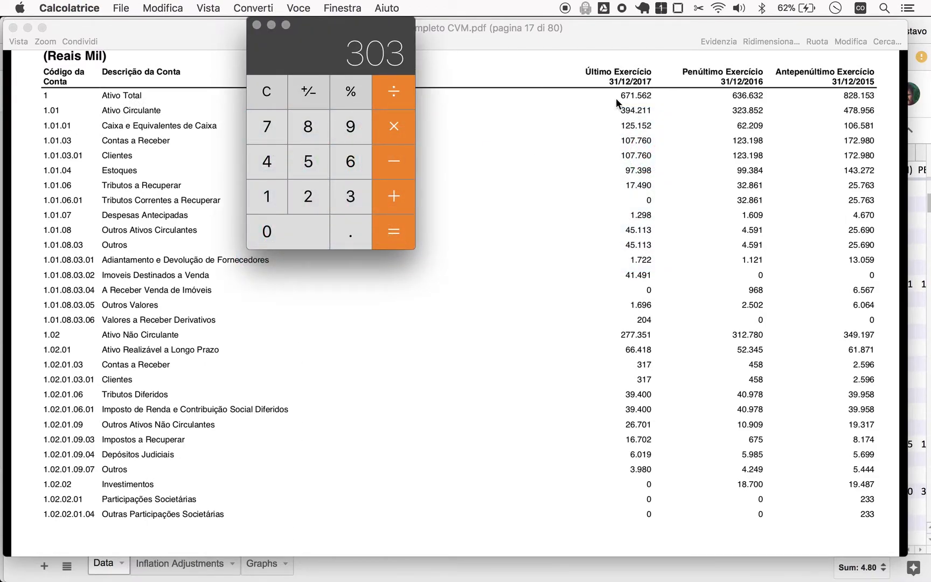
type("394")
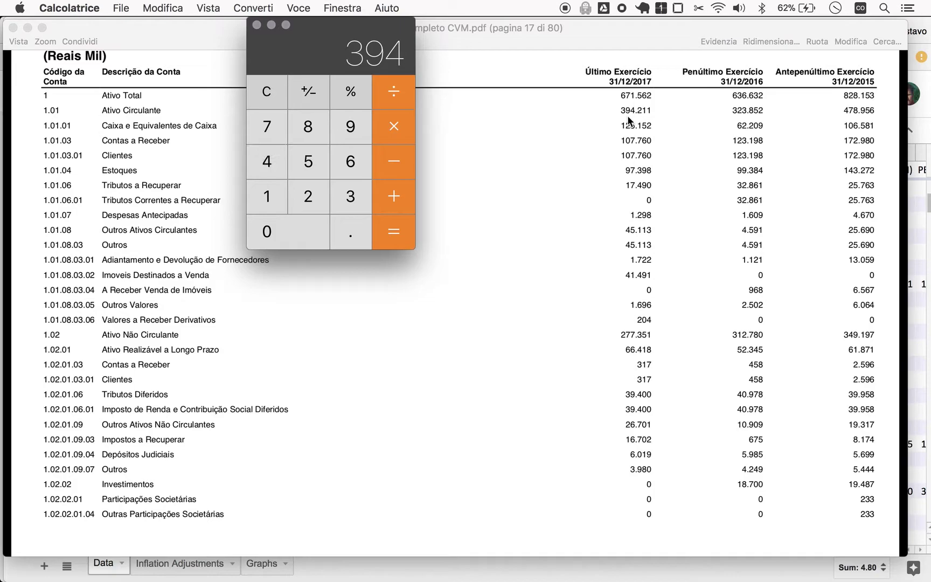
scroll(560, 477, "down", 10)
scroll(561, 477, "up", 5)
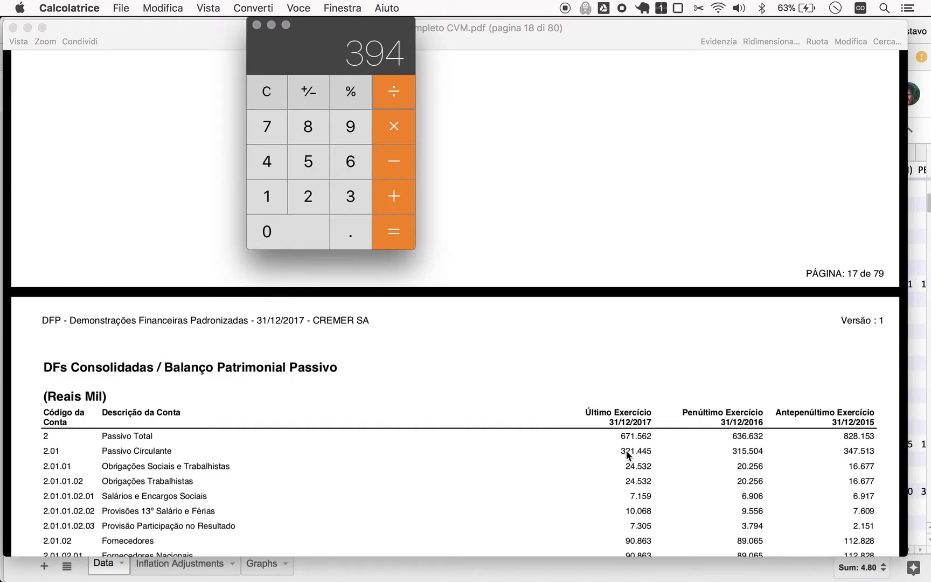
type("321")
key("Return")
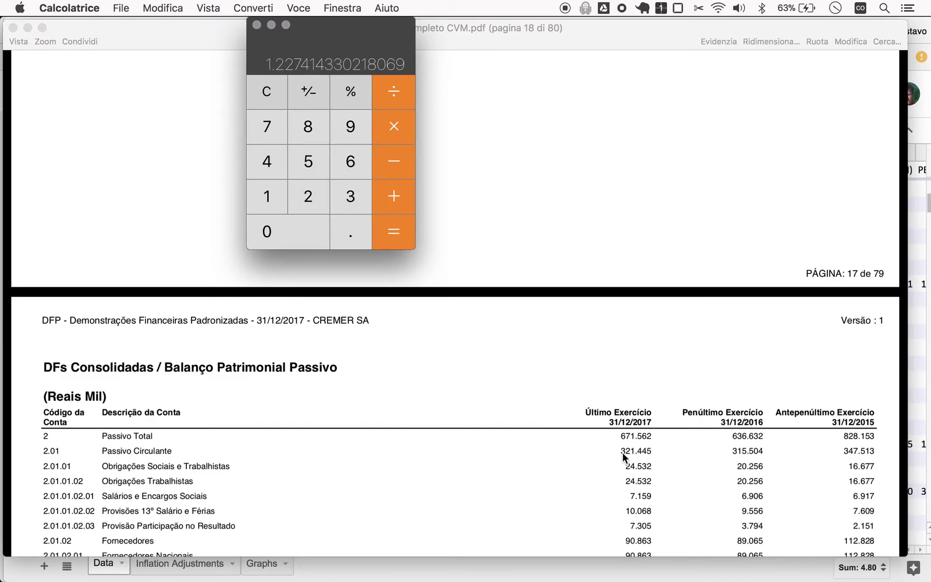
key("super+Tab")
key("super+Tab")
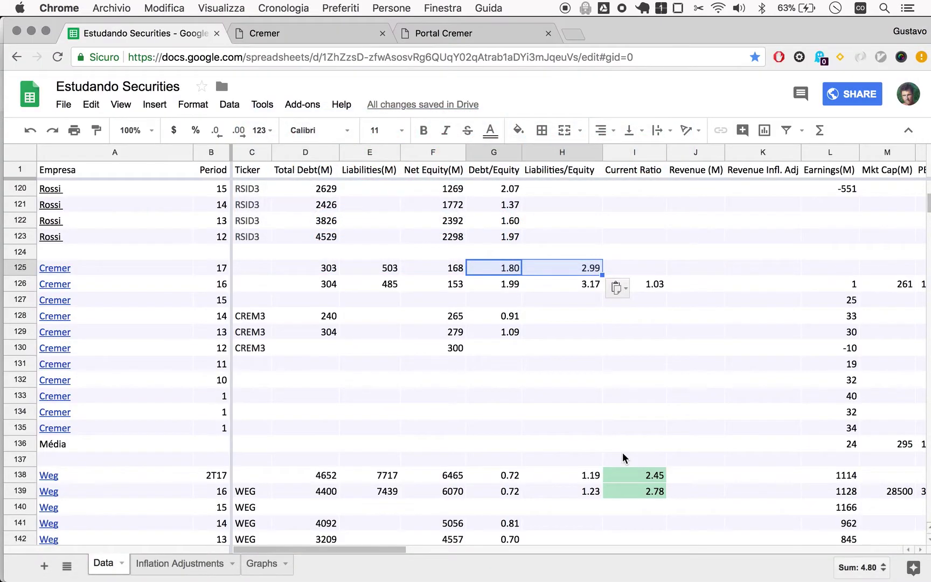
- Paste the current ratio into I125 so period 17 reads 1.23
left_click(654, 267)
key("super+v")
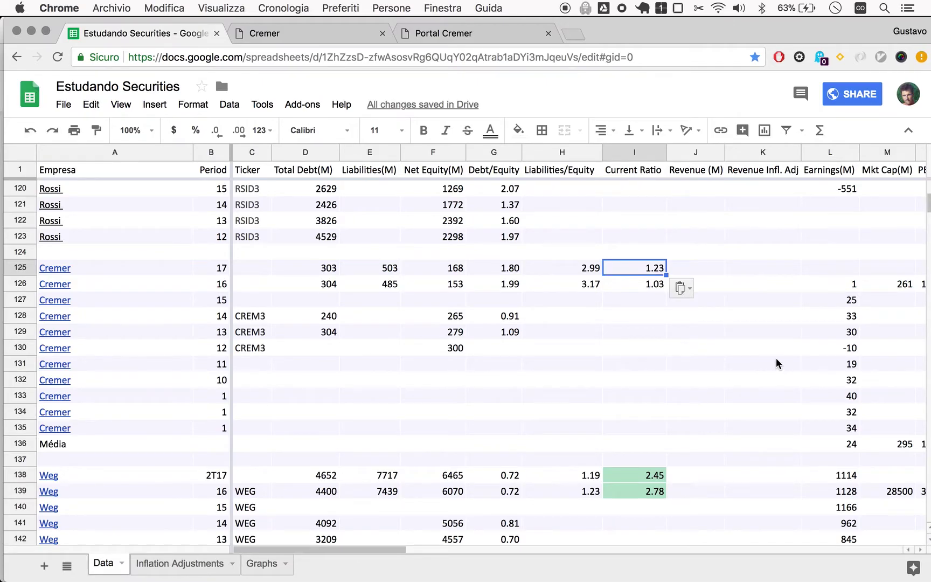
scroll(776, 357, "right", 2)
key("super+Tab")
key("super+Tab")
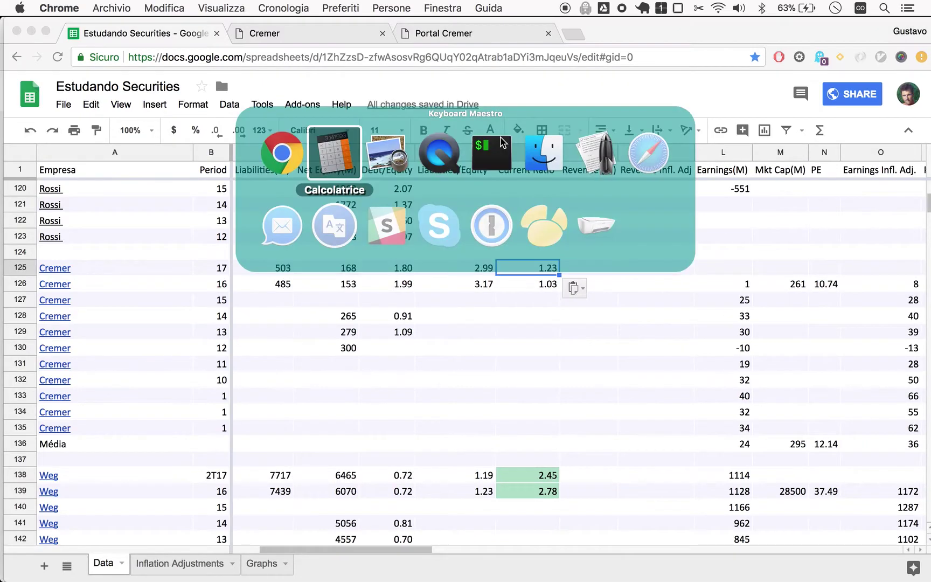
- Enter Cremer's 2017 net profit of 14 in Earnings(M) cell L125
scroll(239, 342, "down", 20)
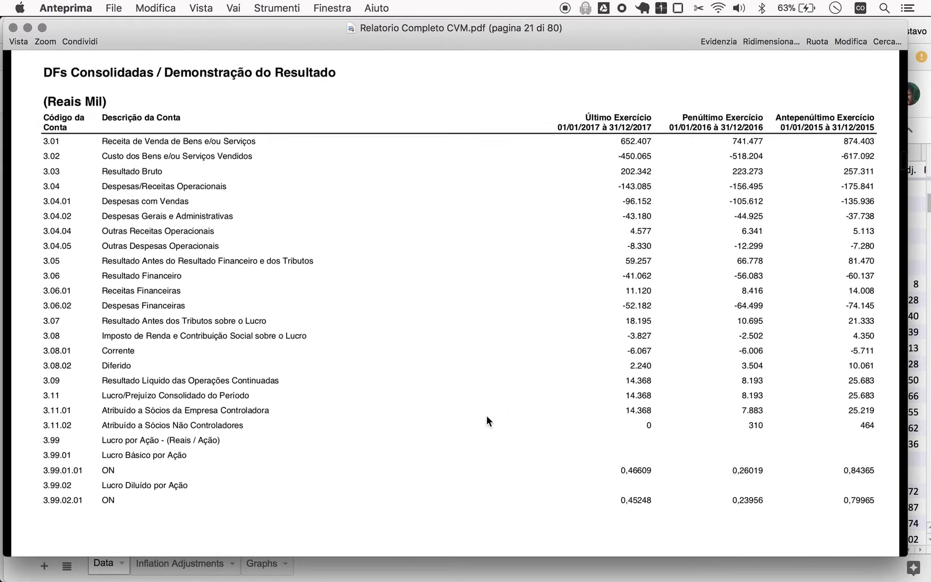
scroll(487, 421, "down", 10)
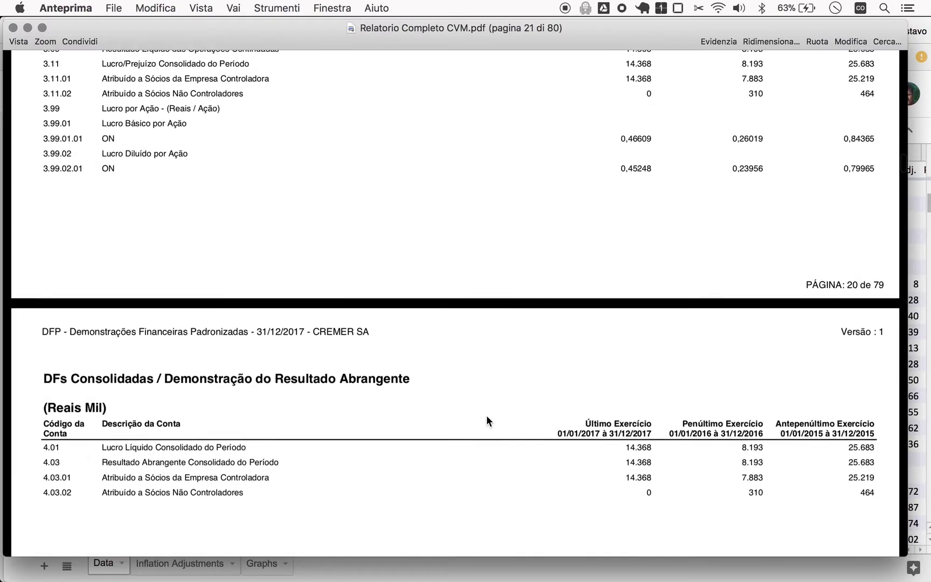
key("super+Tab")
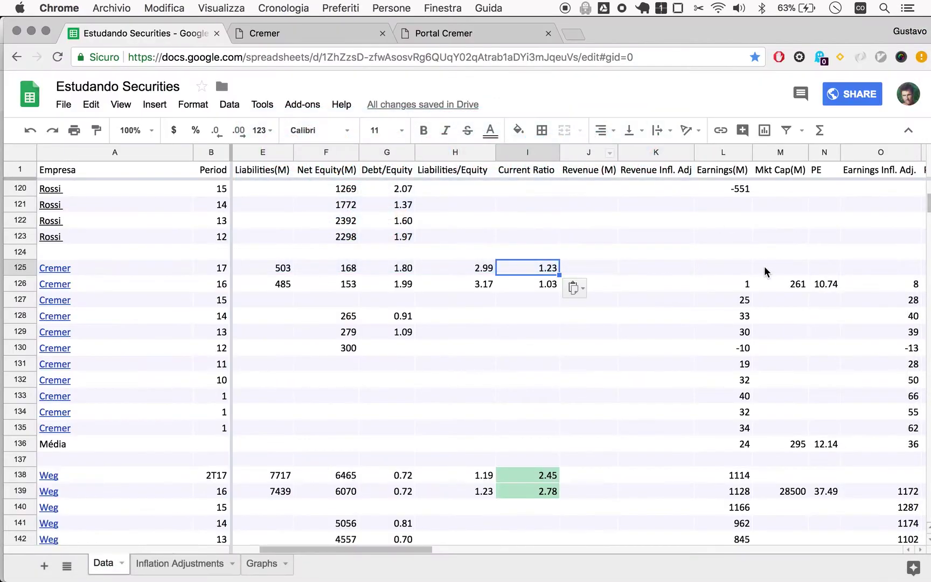
left_click(732, 266)
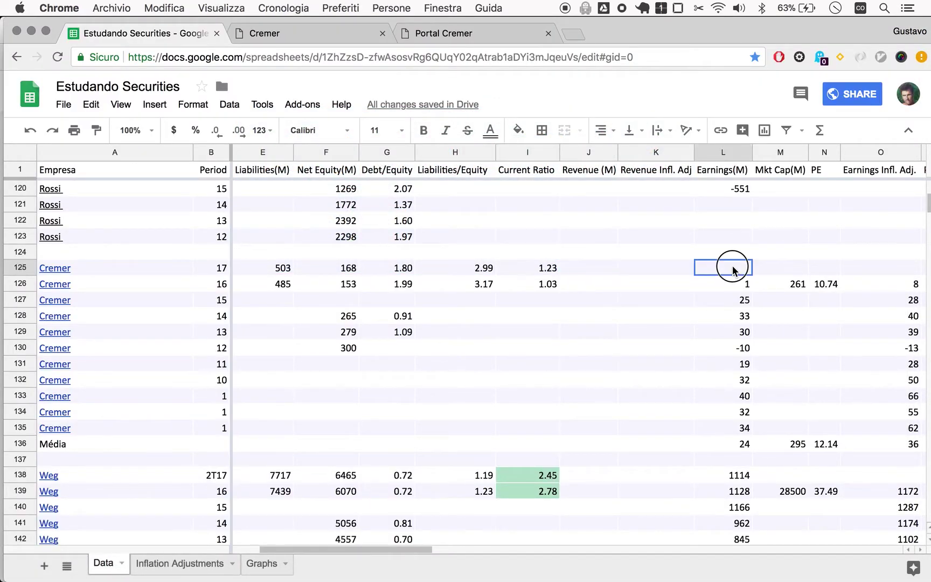
type("14")
key("Return")
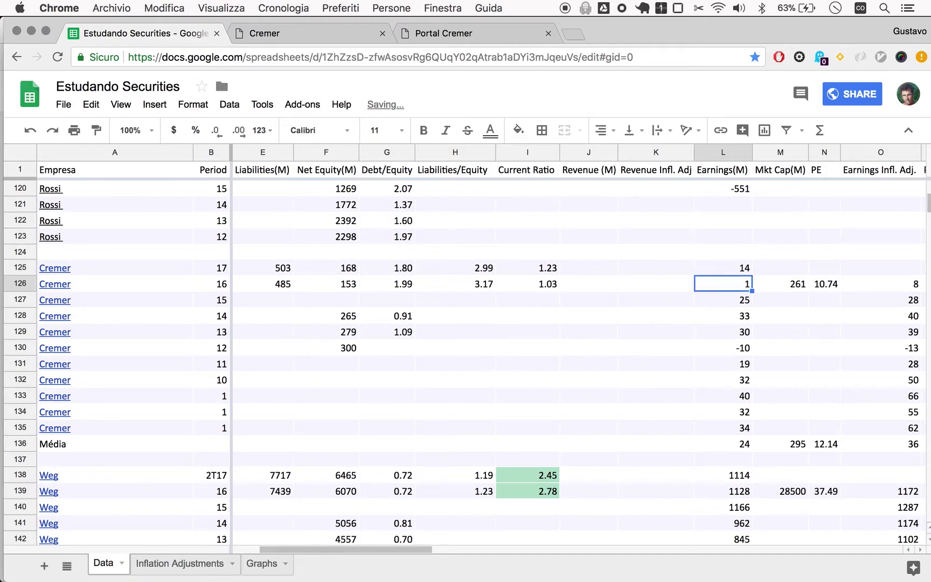
- Fill cell L126 with the next earnings figure, correcting 8 to 1
key("super+Tab")
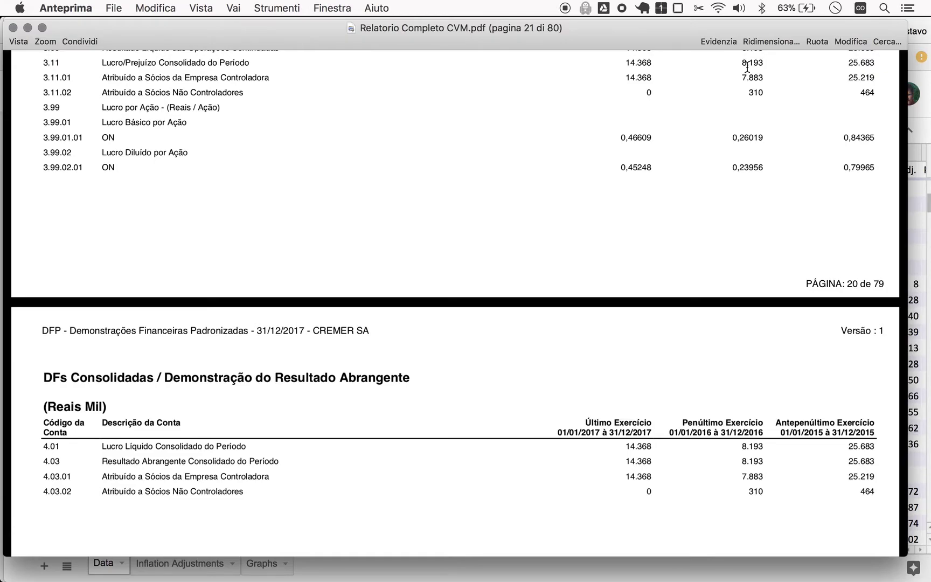
key("super+Tab")
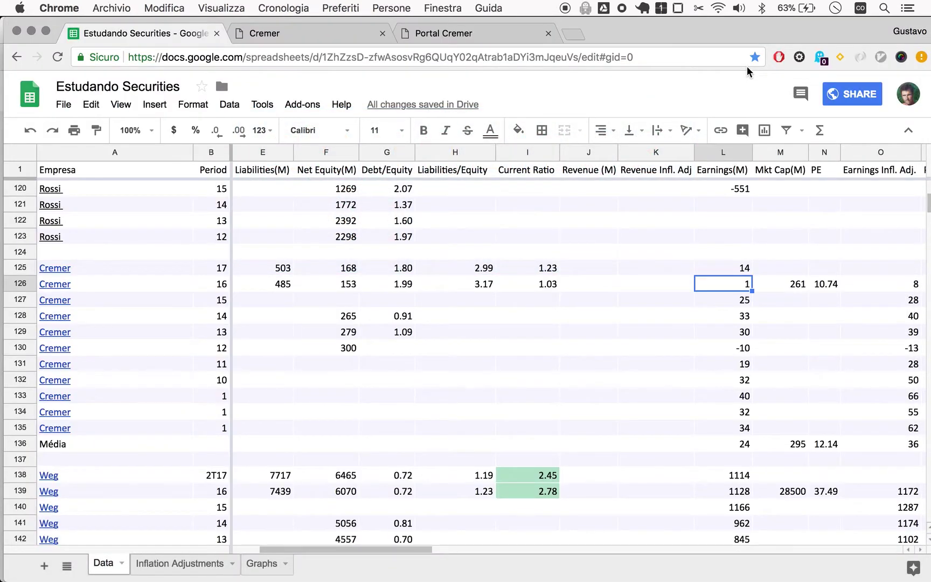
type("8")
key("Return")
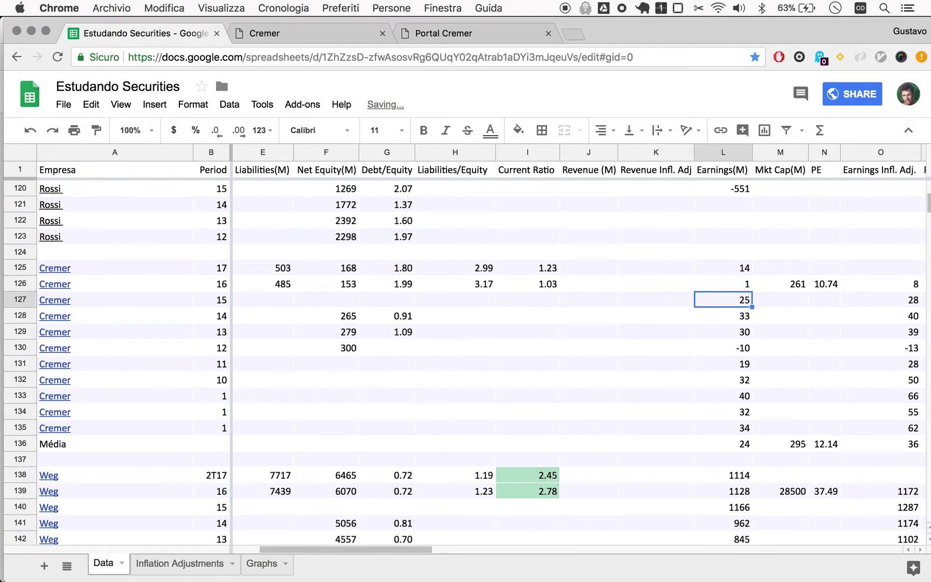
key("super+Tab")
key("super+Tab")
key("Up")
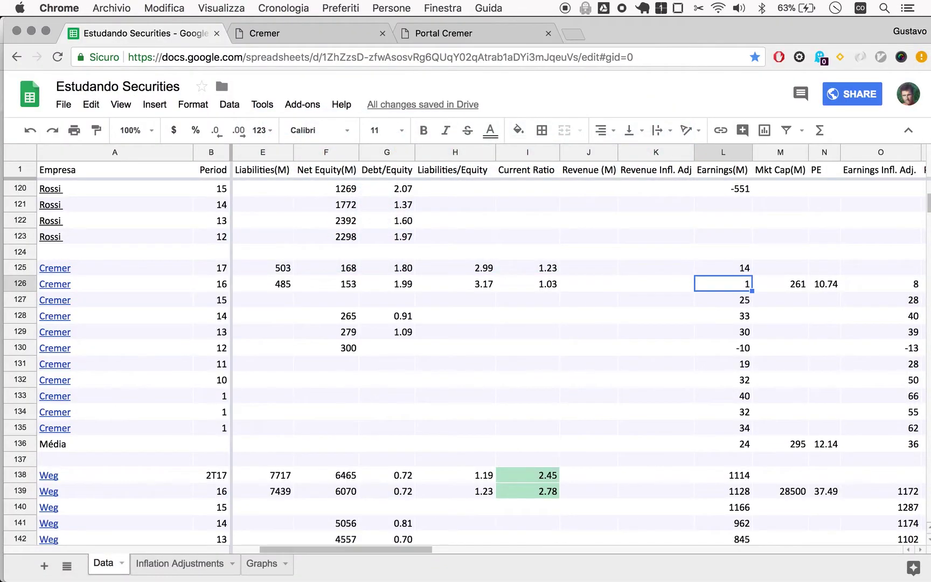
key("Return")
key("BackSpace")
type("1")
key("Return")
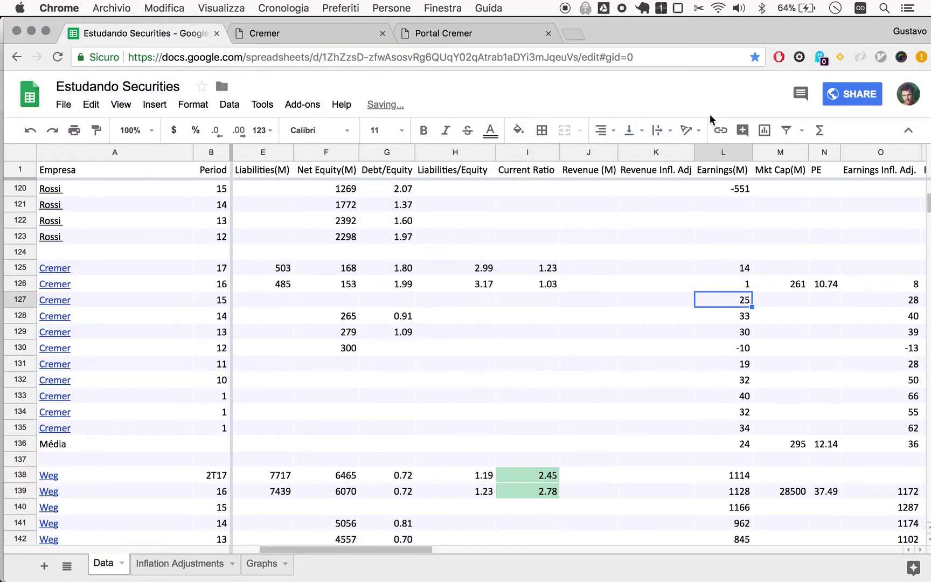
left_click(709, 154)
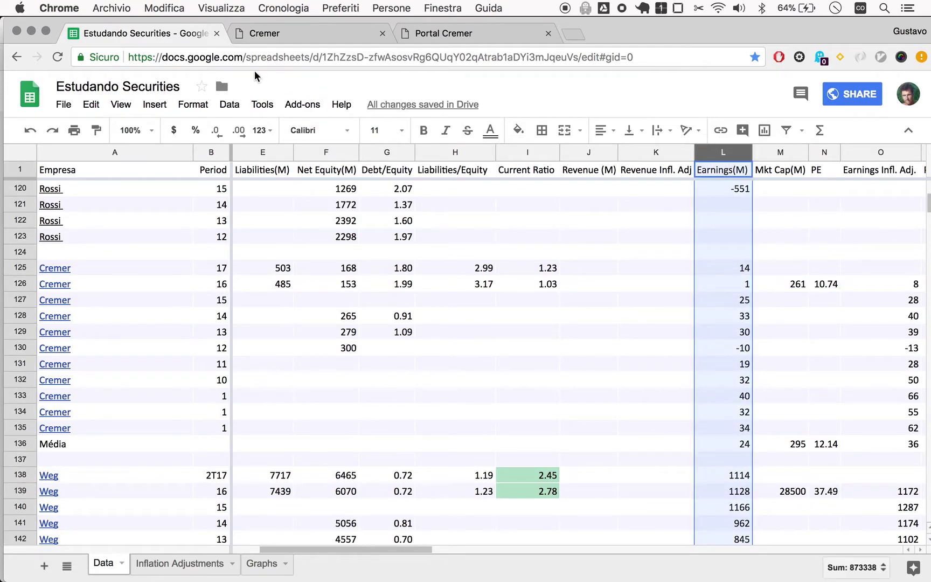
- Format the Earnings(M) column as whole numbers and inspect cell L126
left_click(180, 104)
mouse_move(194, 128)
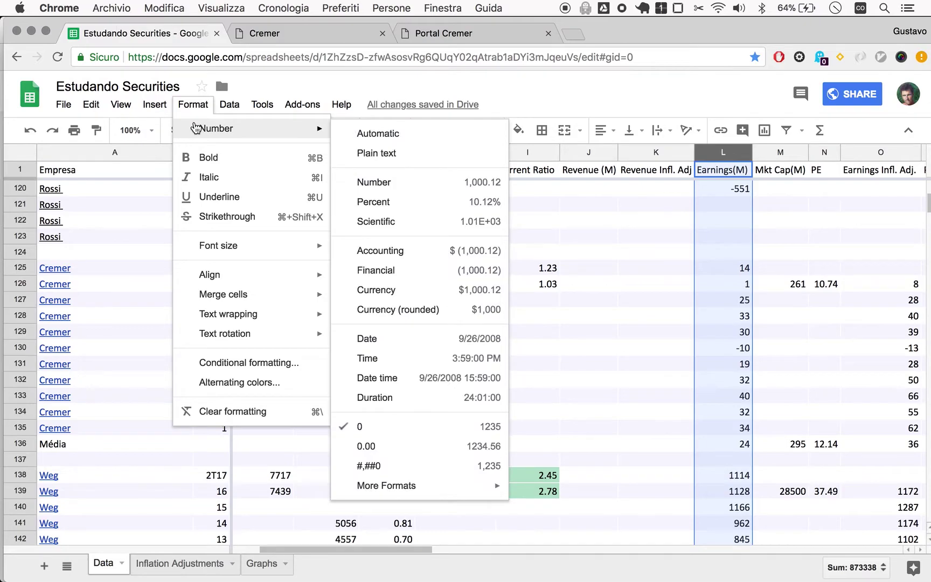
left_click(404, 426)
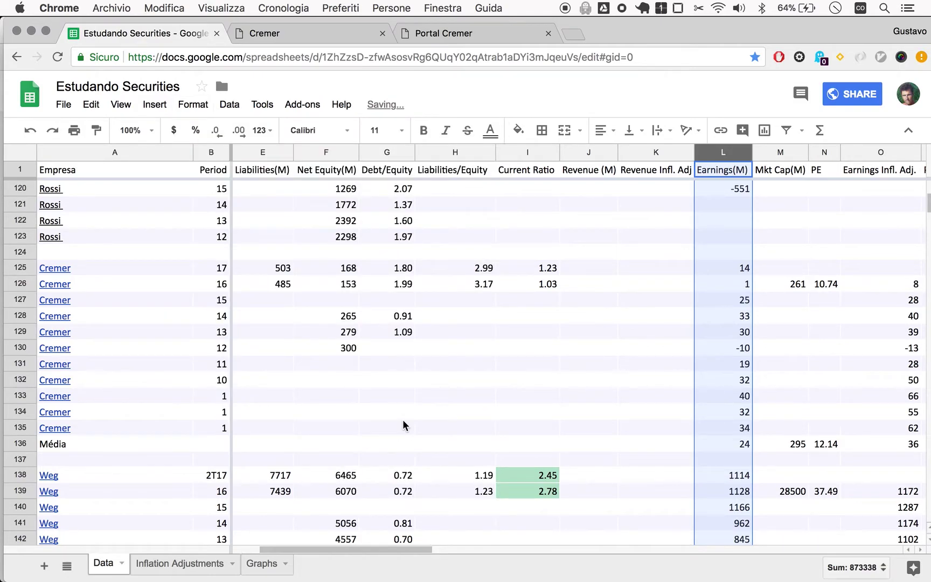
left_click(732, 284)
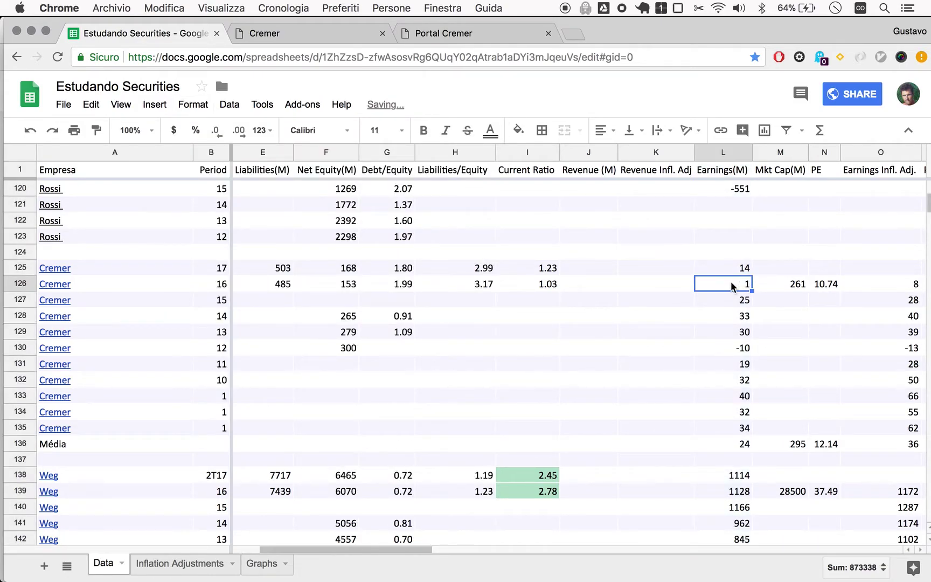
type("8")
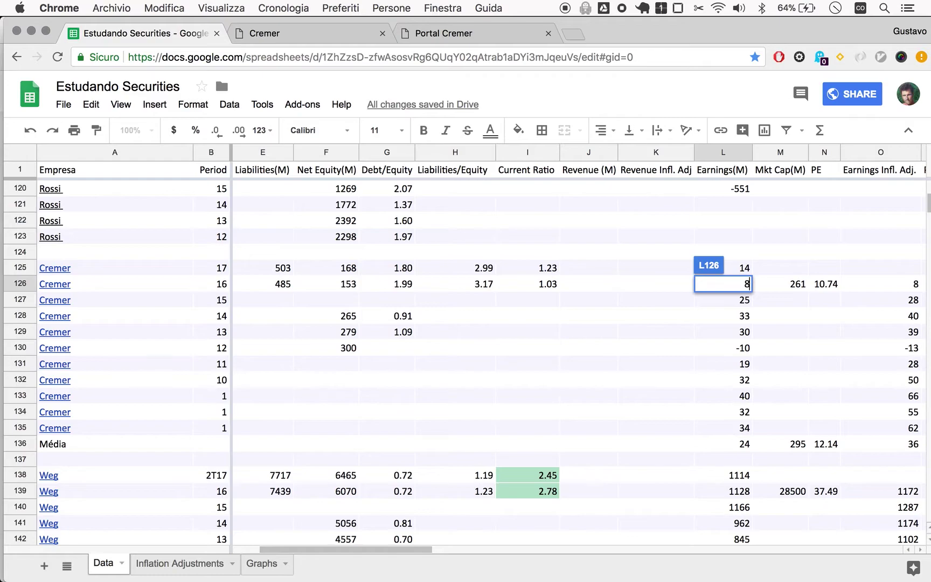
key("Return")
left_click(731, 283)
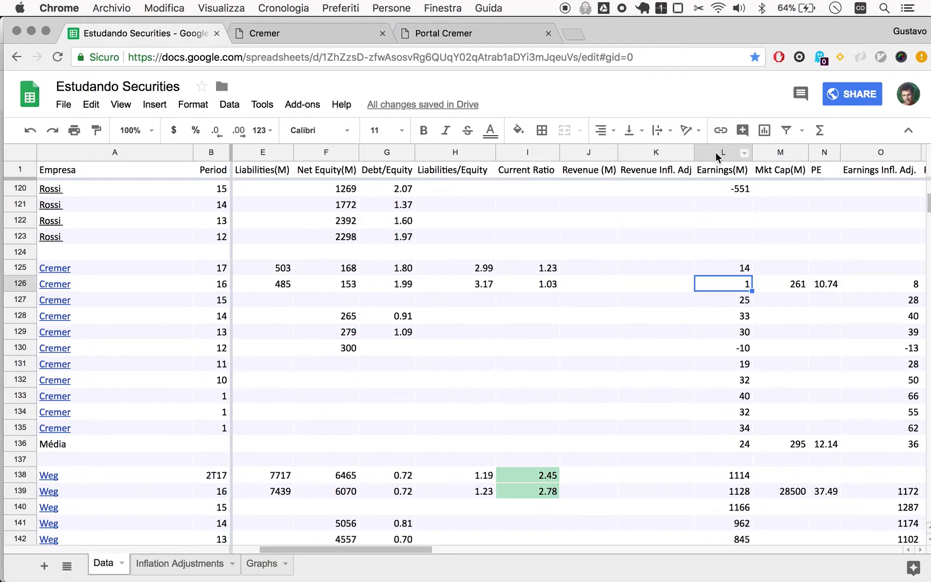
left_click(722, 152)
left_click(885, 283)
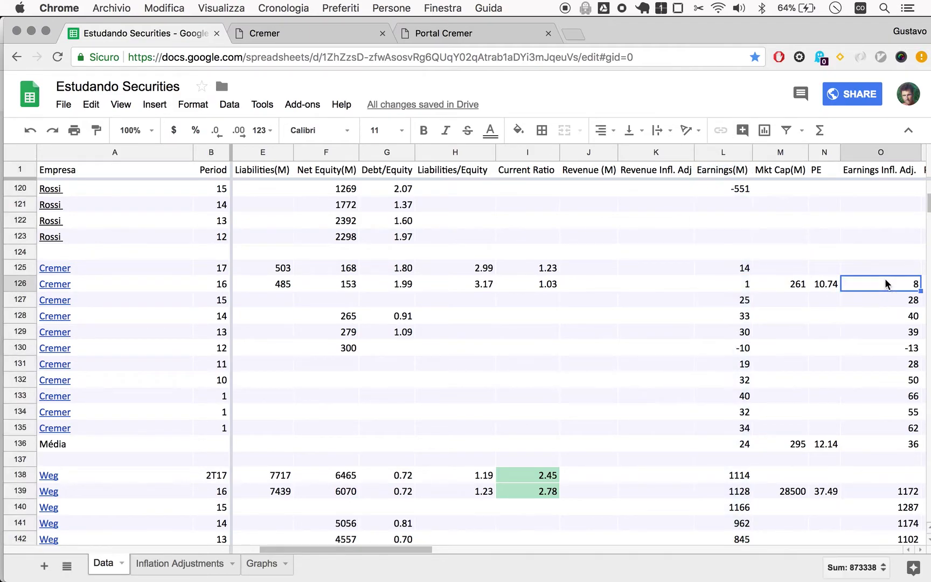
scroll(885, 283, "right", 3)
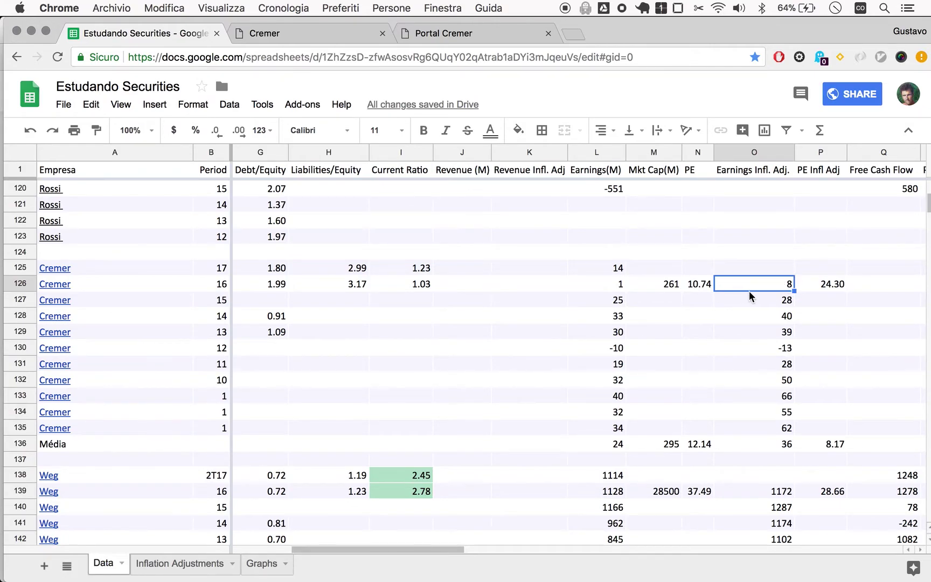
left_click(596, 284)
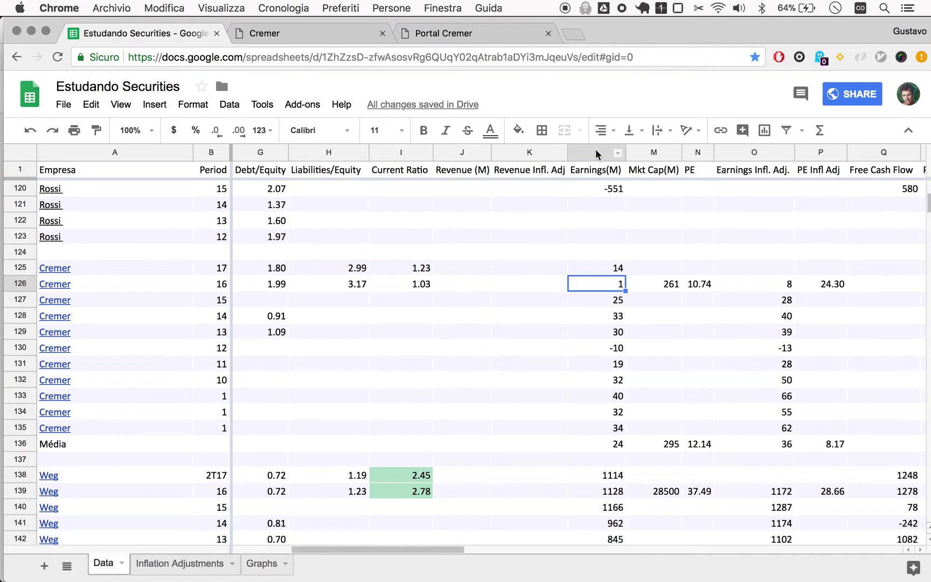
left_click(593, 149)
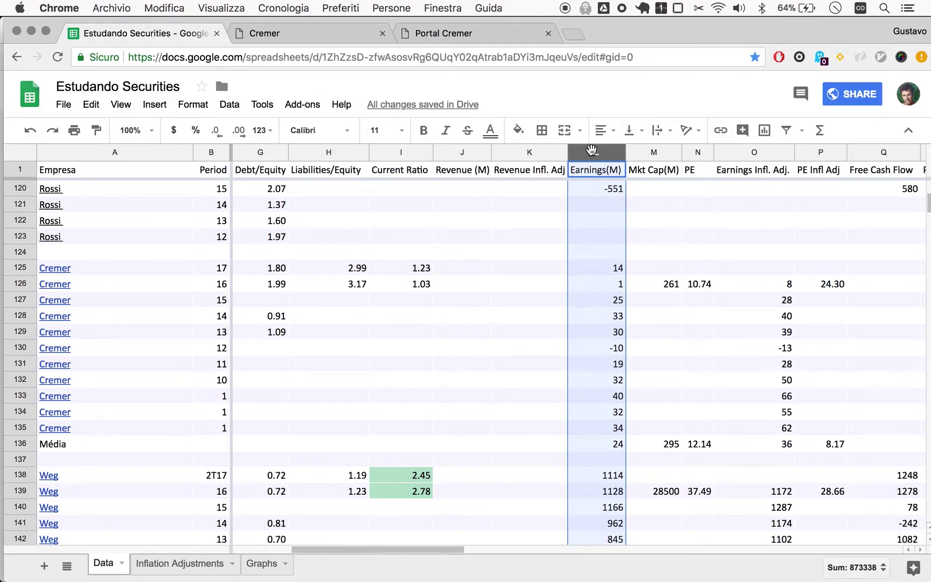
- Show Earnings(M) with two decimals to check L126 and view O126's inflation-adjustment formula
left_click(189, 104)
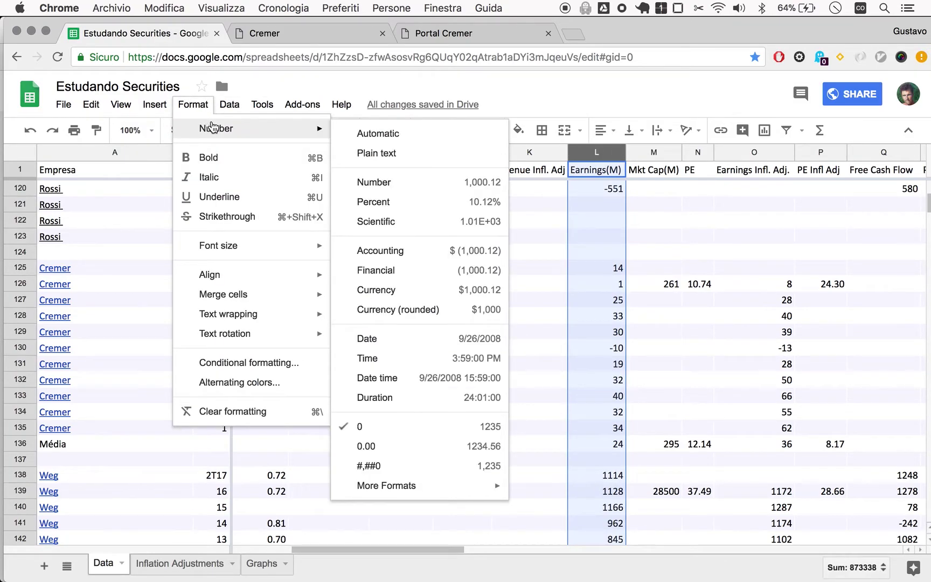
left_click(438, 452)
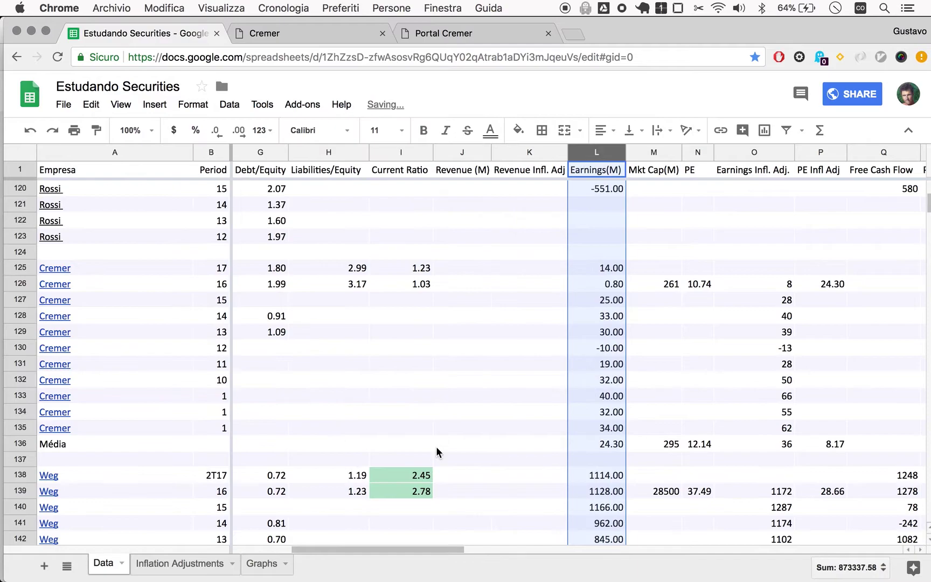
left_click(601, 290)
key("Return")
key("Return")
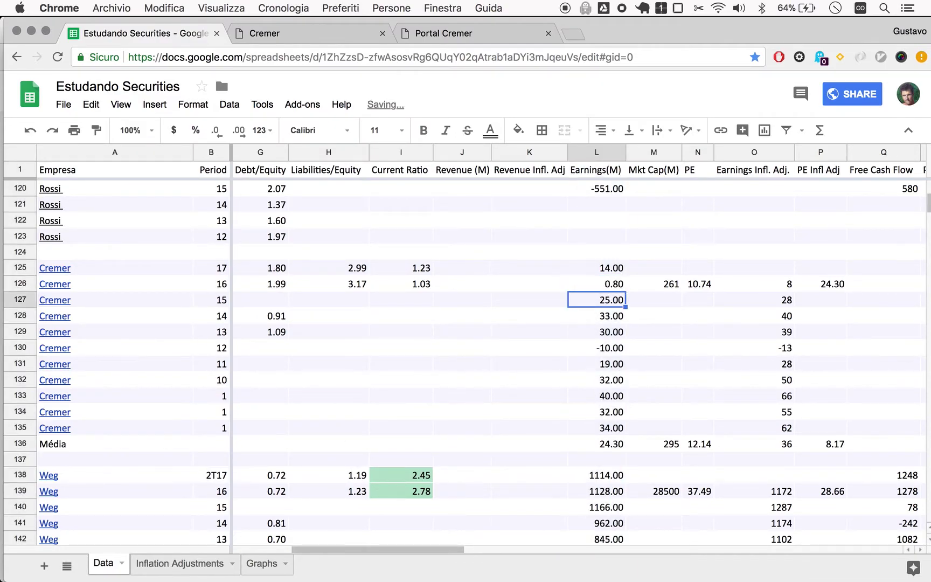
left_click(597, 286)
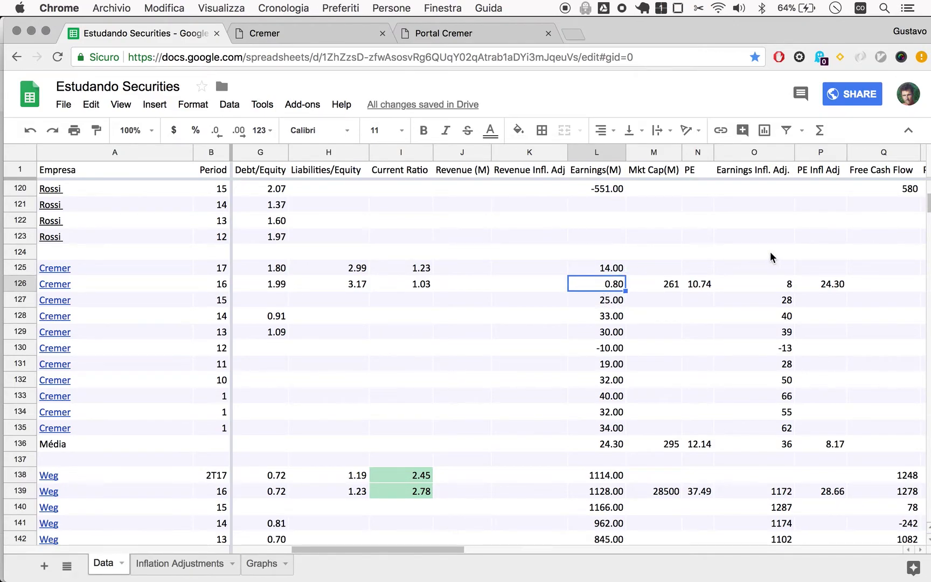
left_click(773, 281)
key("Return")
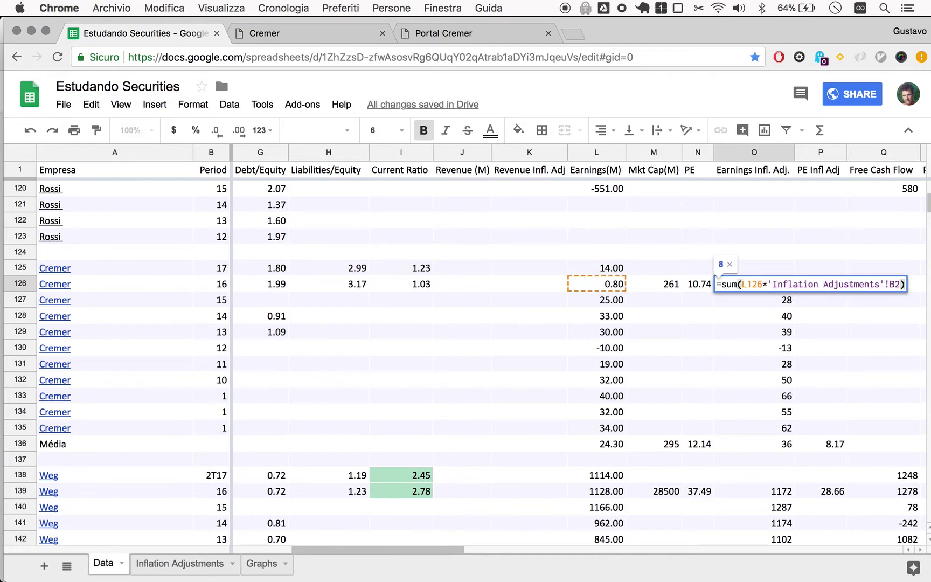
key("Escape")
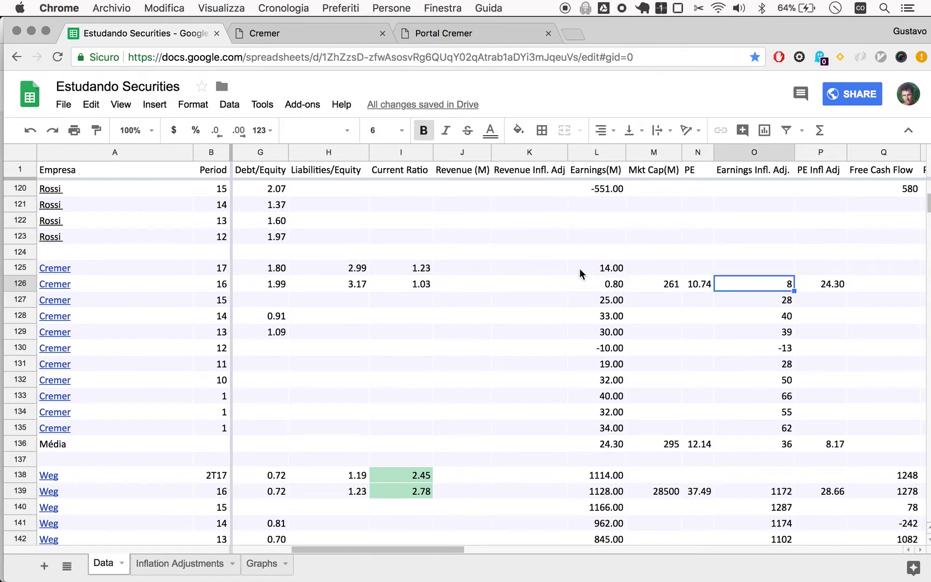
left_click(533, 286)
- Return the Earnings(M) column to whole-number display
left_click(592, 151)
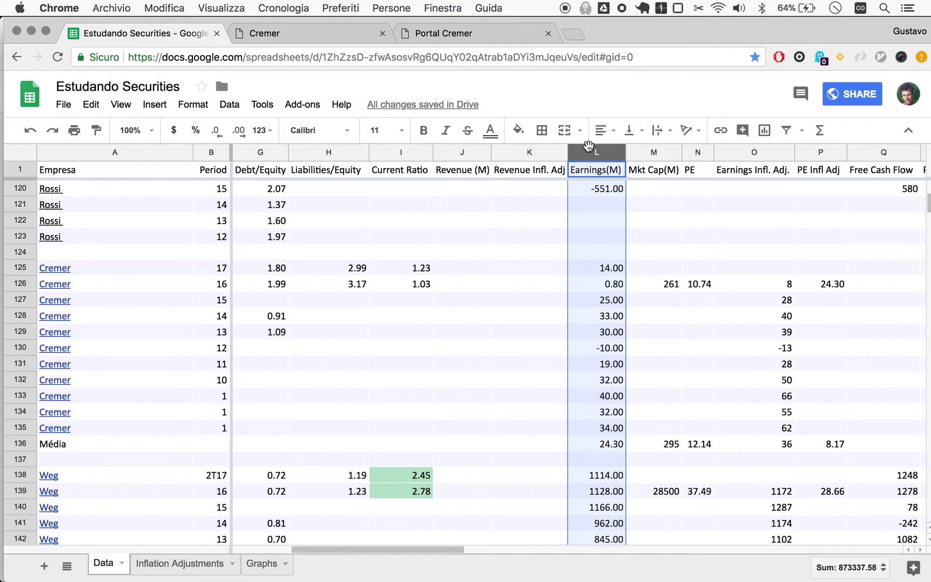
left_click(182, 105)
left_click(221, 101)
mouse_move(193, 105)
mouse_move(202, 129)
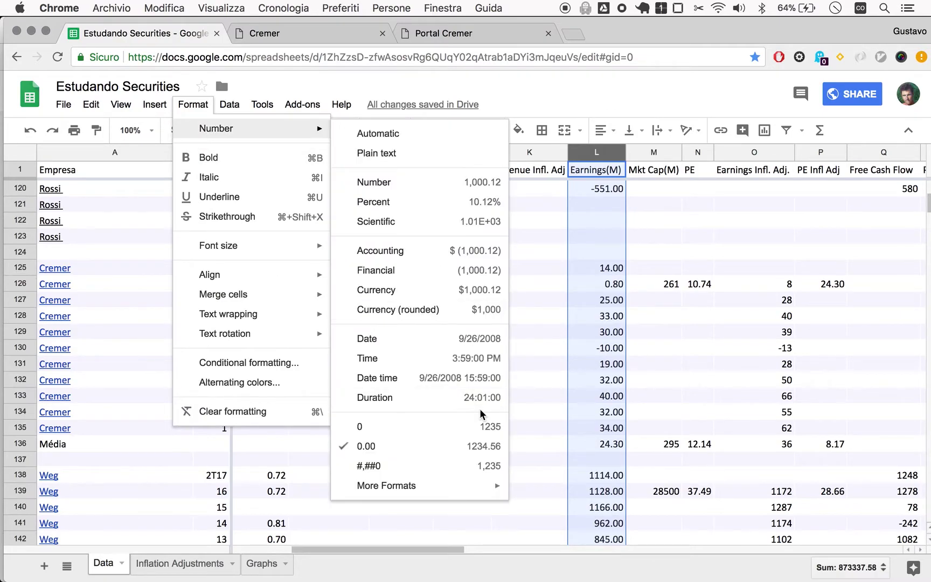
left_click(454, 427)
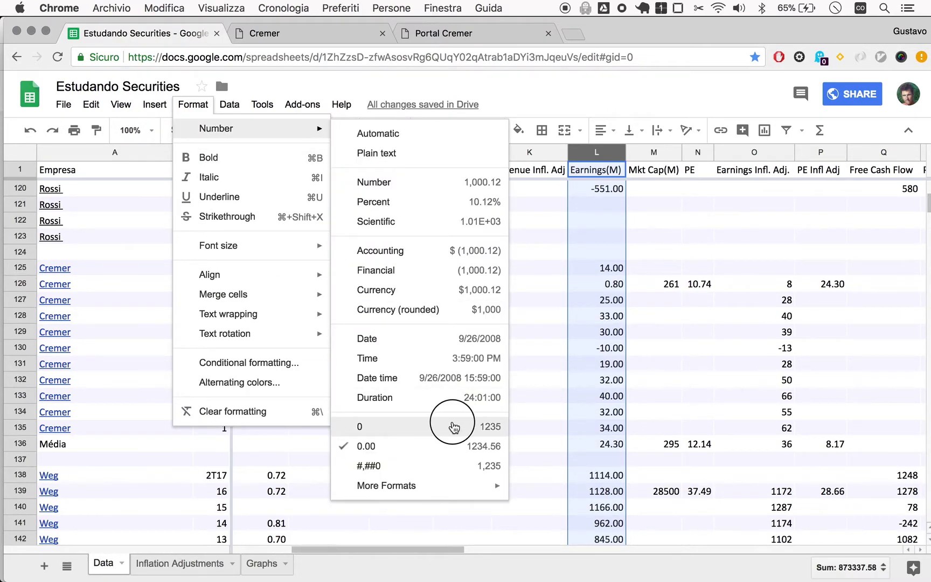
left_click(602, 301)
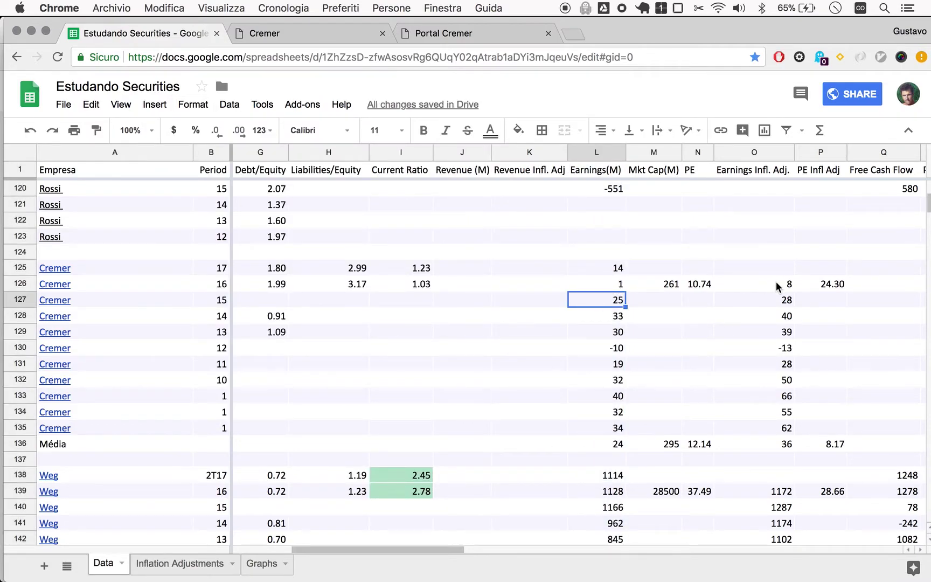
- Copy the inflation-adjustment formula from O126 into O125
scroll(775, 281, "right", 2)
left_click(626, 289)
key("super+c")
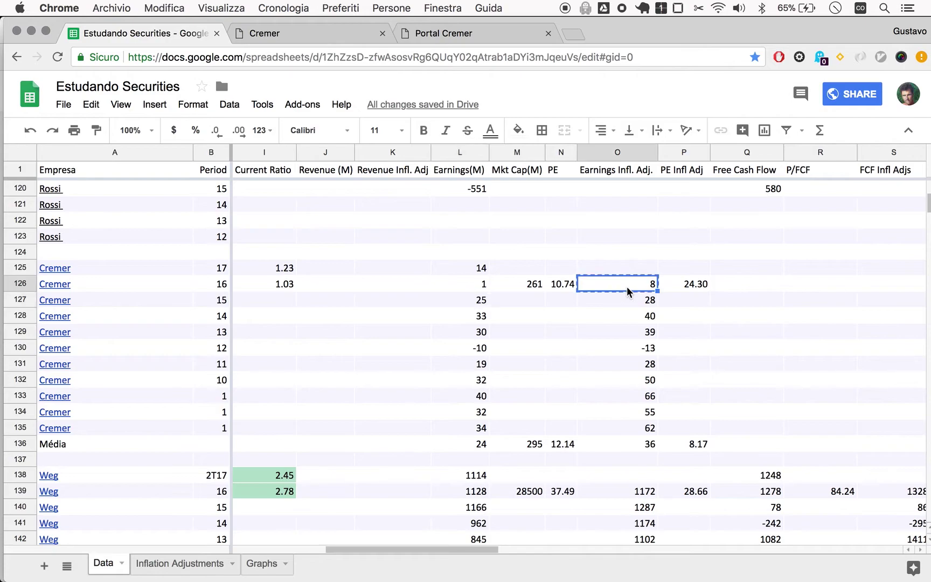
key("Up")
key("super+v")
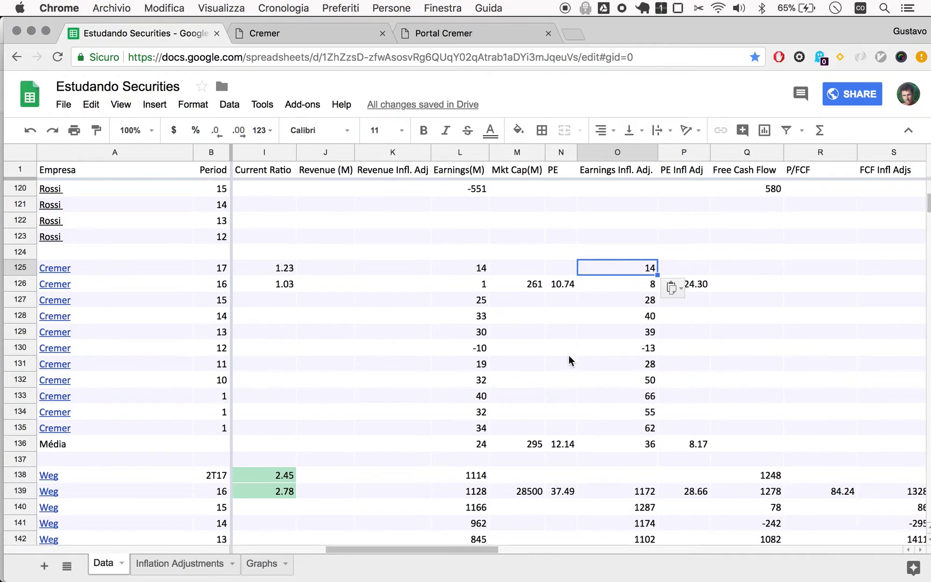
key("super+Tab")
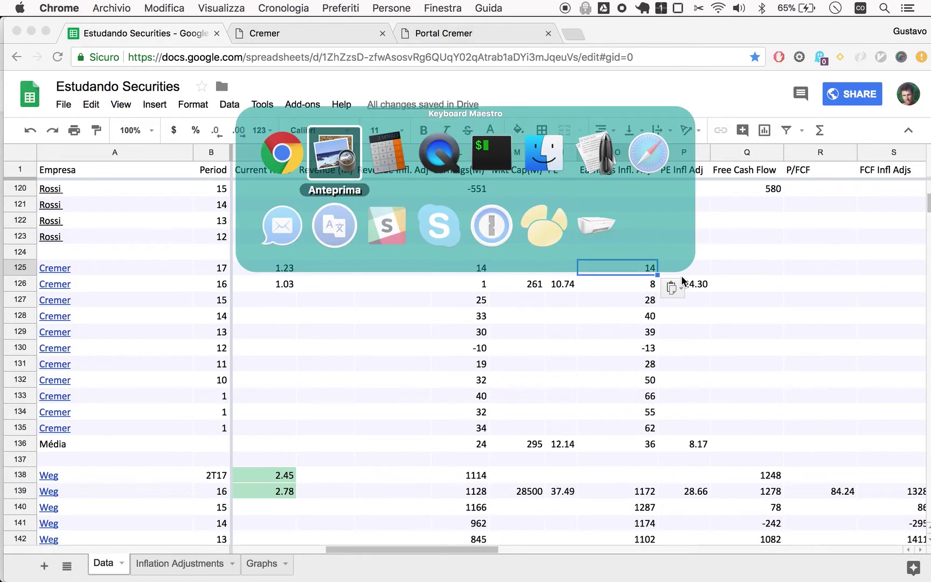
key("Escape")
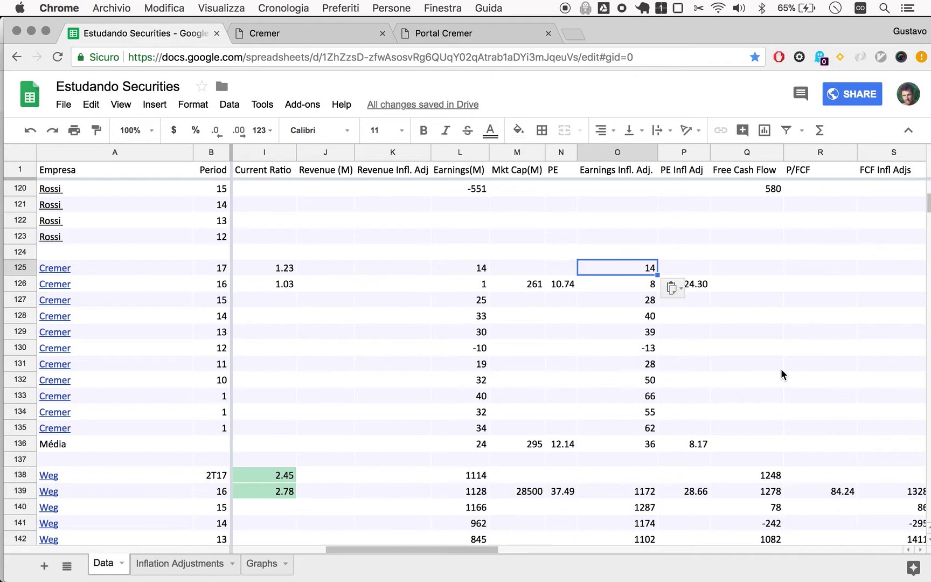
- Compute Cremer's 2017 free cash flow in Calculator from the cash flow statement: 66 − 9 = 57
key("super+Tab")
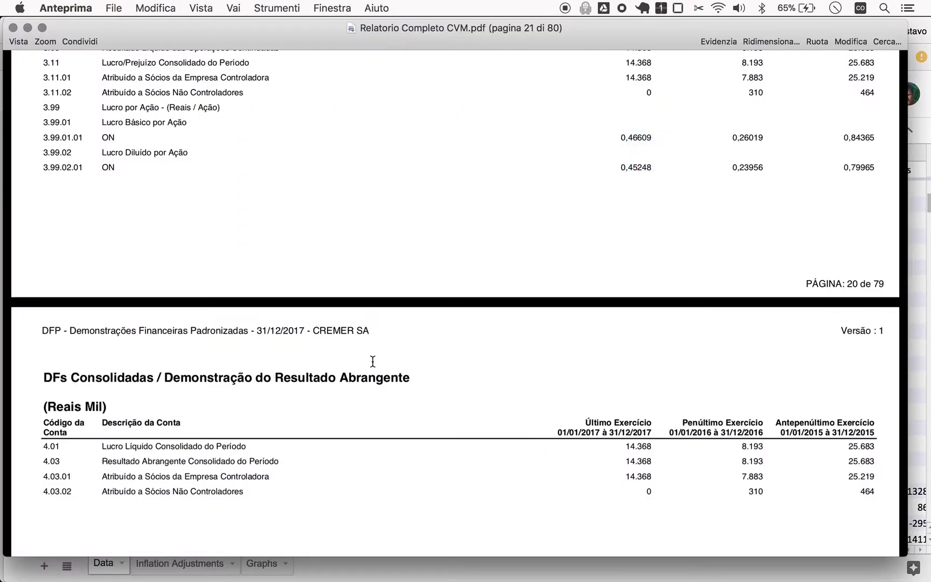
scroll(242, 507, "down", 15)
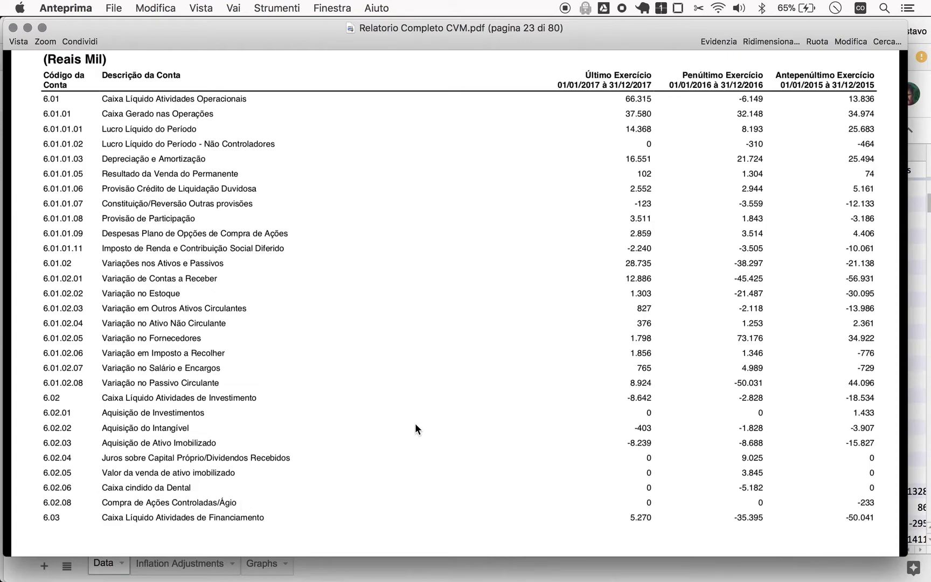
key("super+Tab")
key("super+Tab")
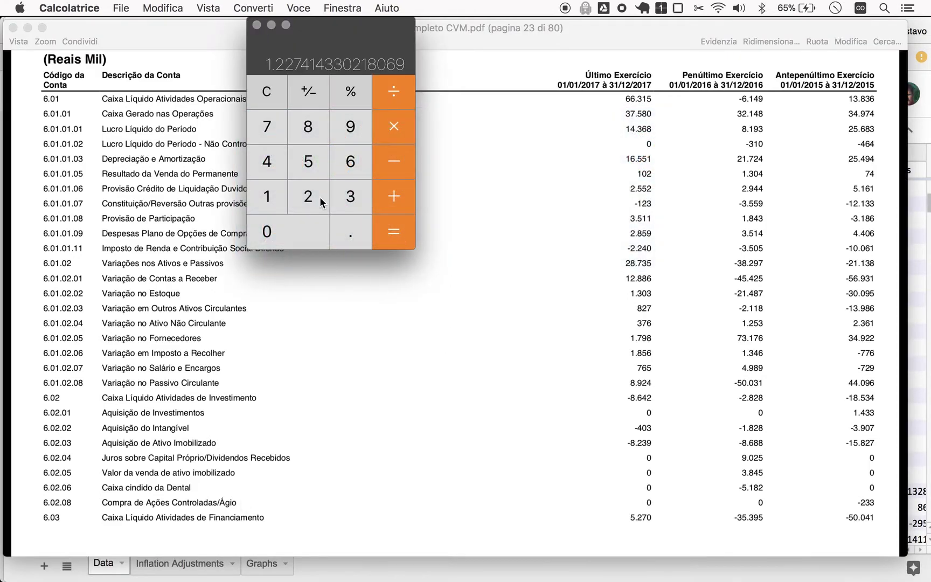
left_click_drag(316, 24, 383, 25)
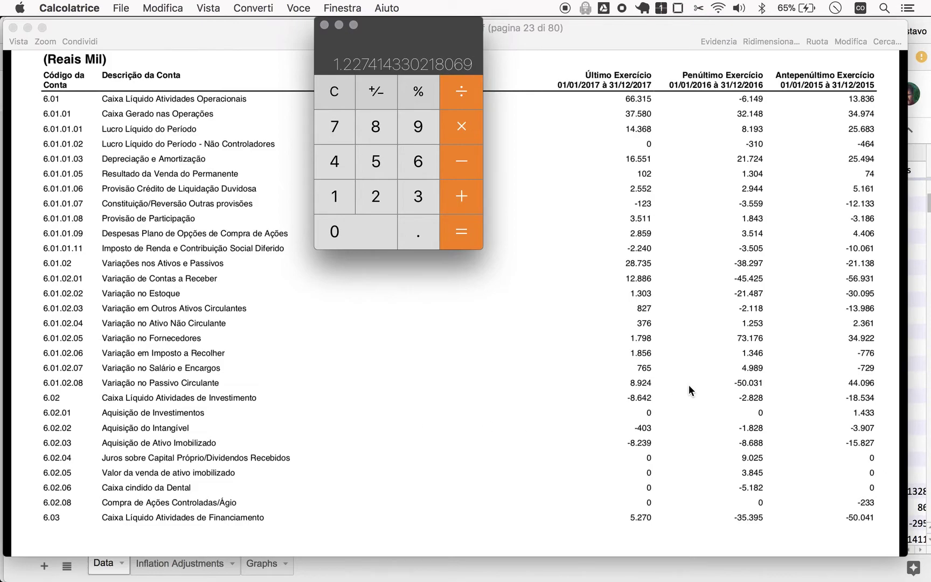
type("66")
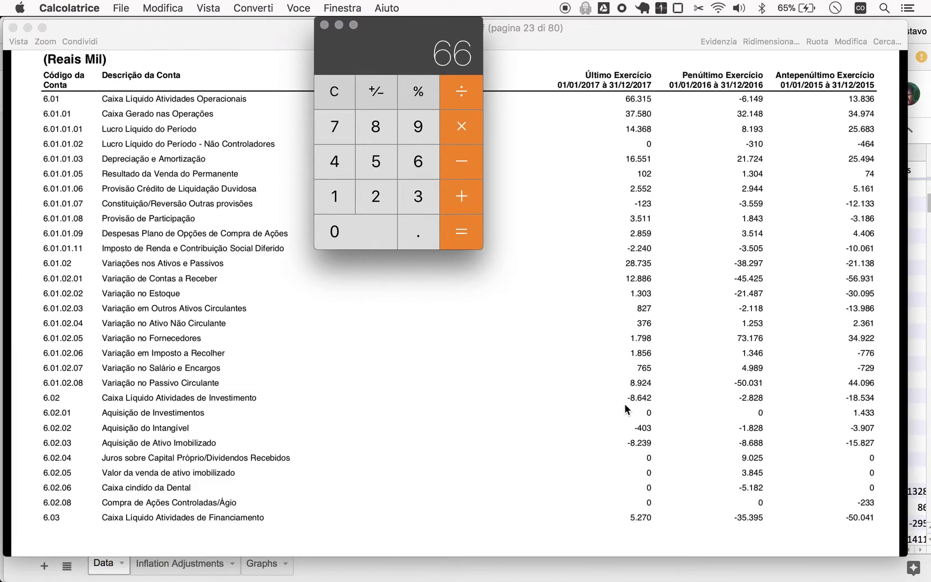
type("57")
key("super+Tab")
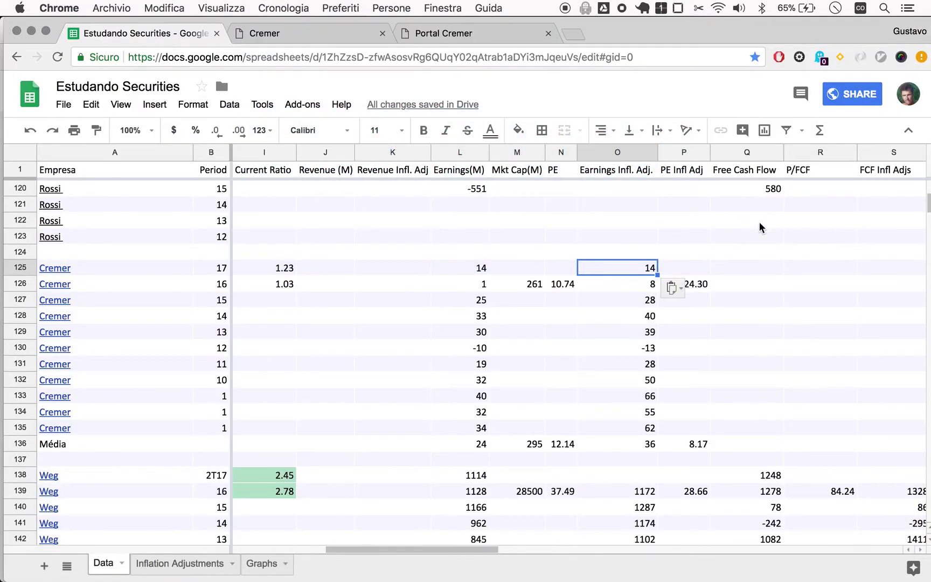
- Enter free cash flow 57 in Q125 and -6 in Q126
left_click(737, 269)
type("57")
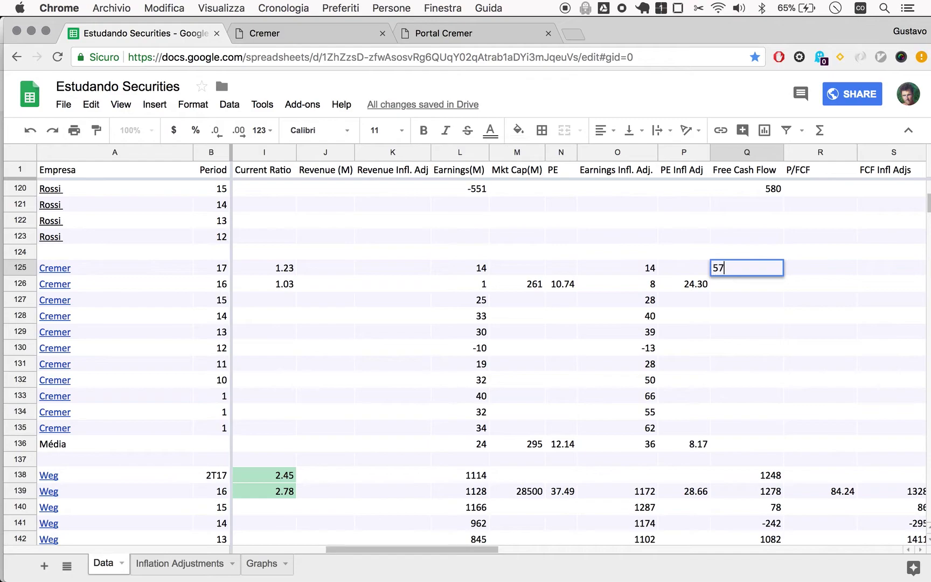
key("Return")
key("super+Tab")
key("super+Tab")
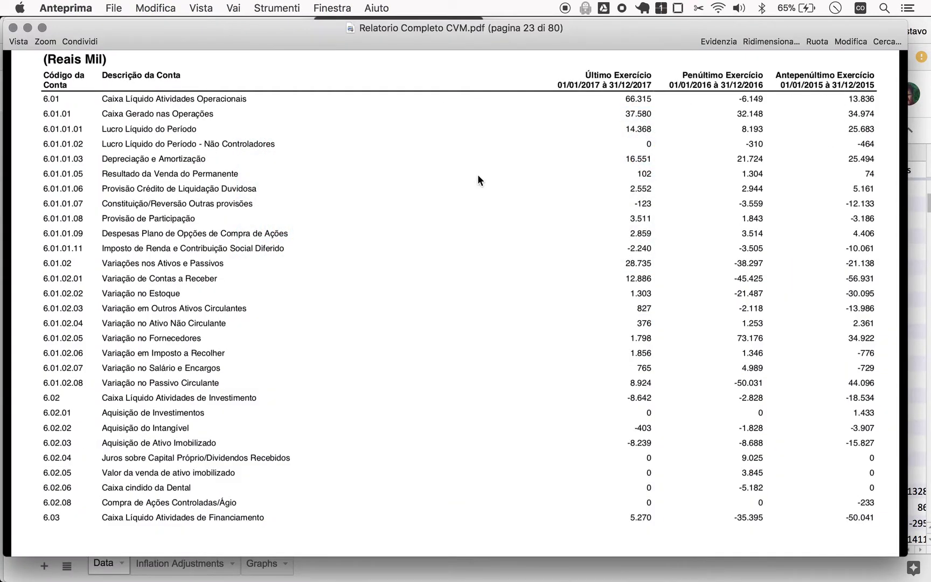
key("super+Tab")
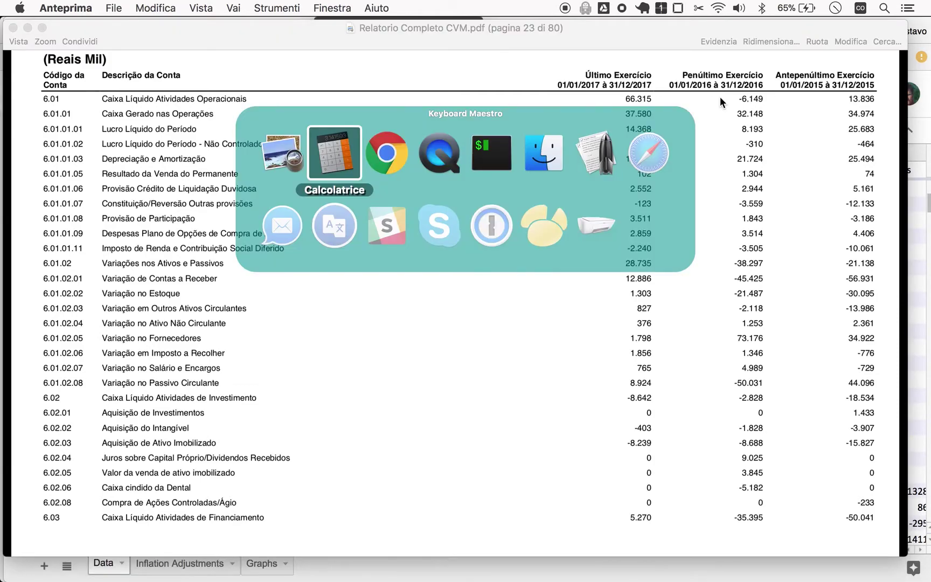
type("6")
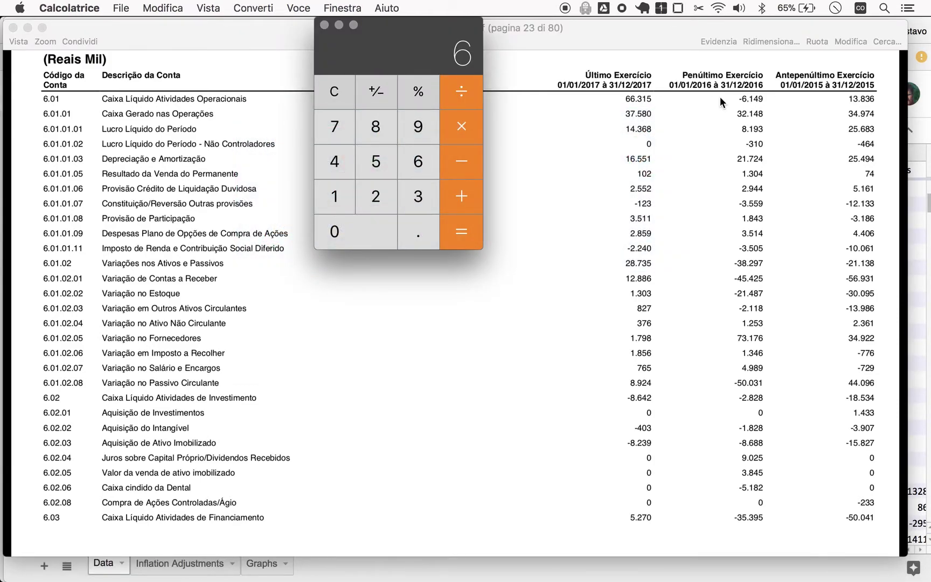
key("alt+minus")
key("super+Tab")
key("super+Tab")
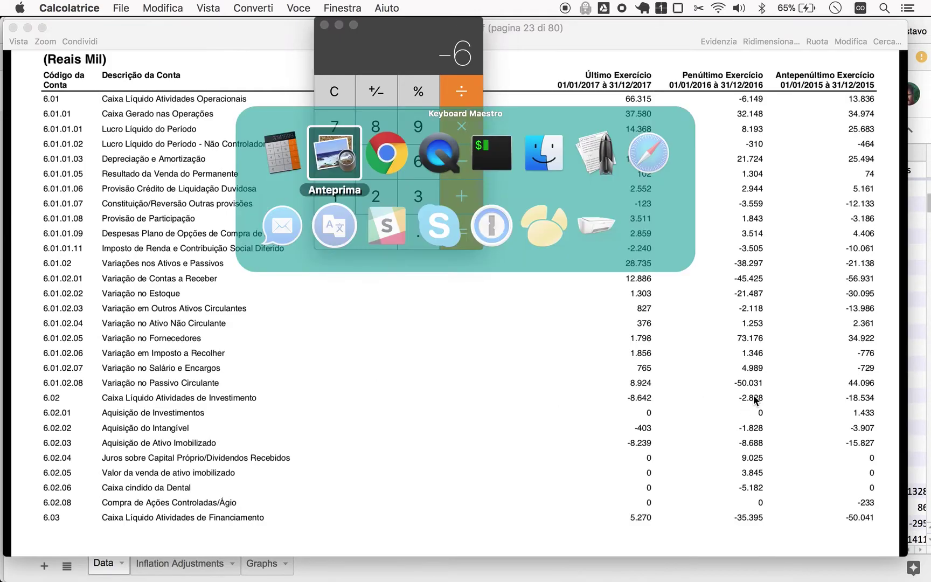
type("-6")
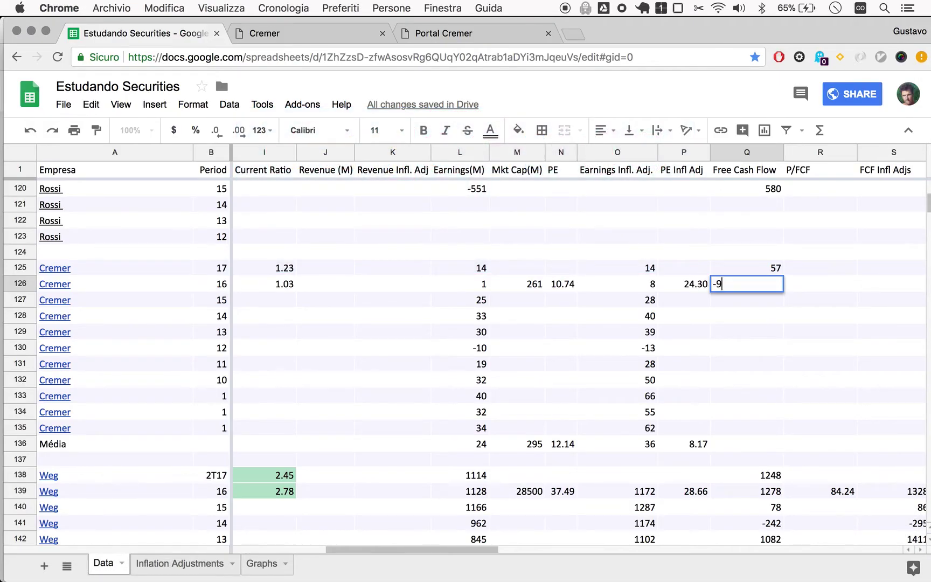
key("Return")
- Work out period 15's free cash flow in Calculator and enter -1 in Q127
key("super+Tab")
key("super+Tab")
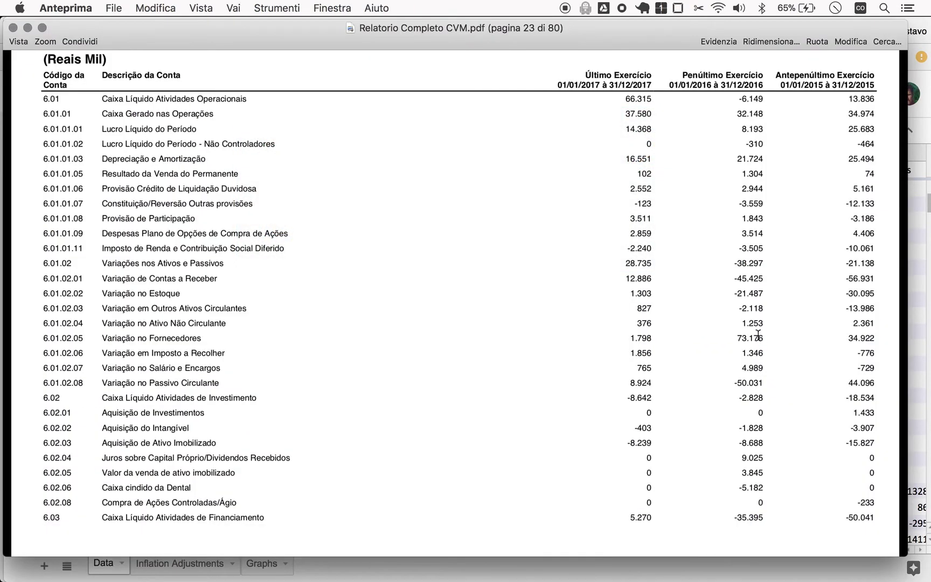
key("super+Tab")
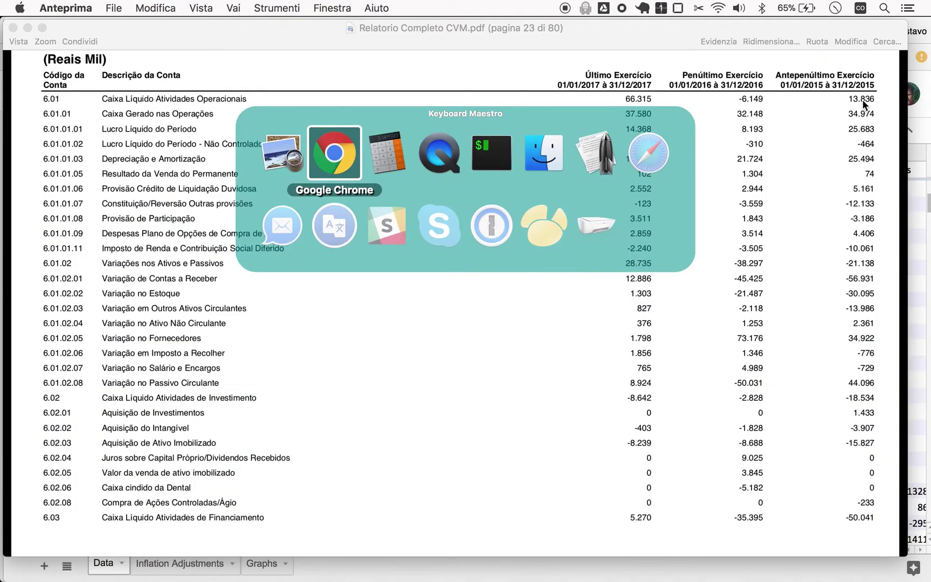
key("super+Tab")
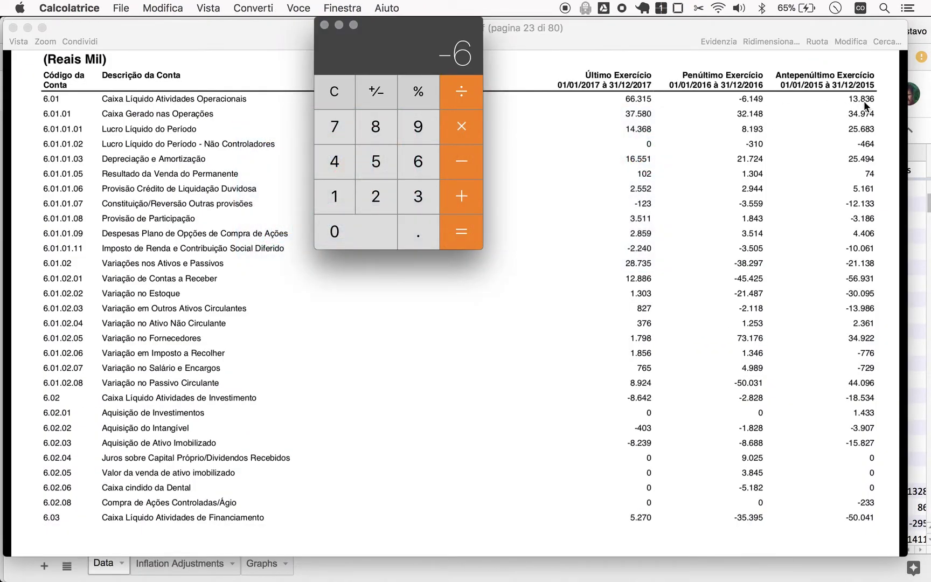
type("14")
key("super+Tab")
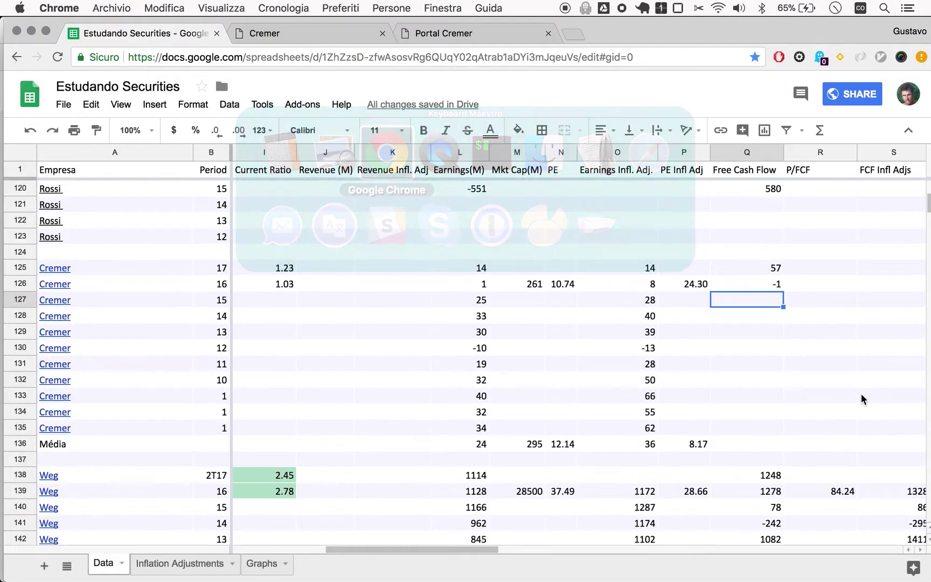
type("-1")
key("Return")
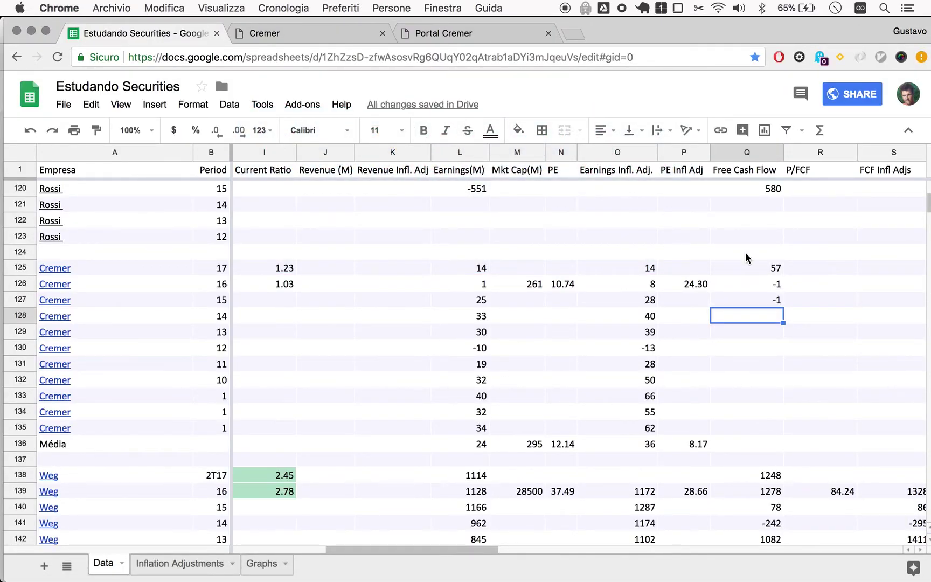
scroll(782, 308, "right", 2)
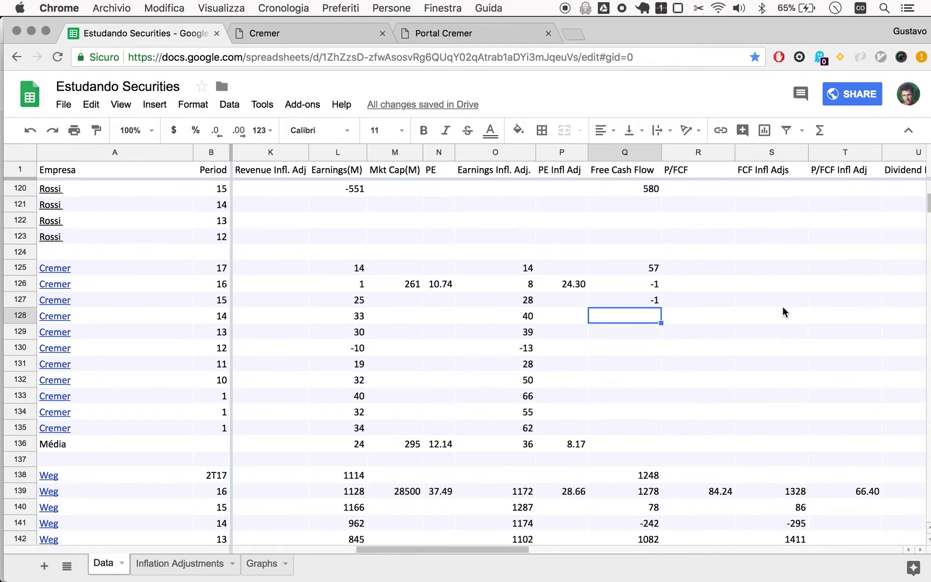
- Widen the Earnings average in L136 to =AVERAGE(L125:L135) and paste it into O136
left_click(611, 155)
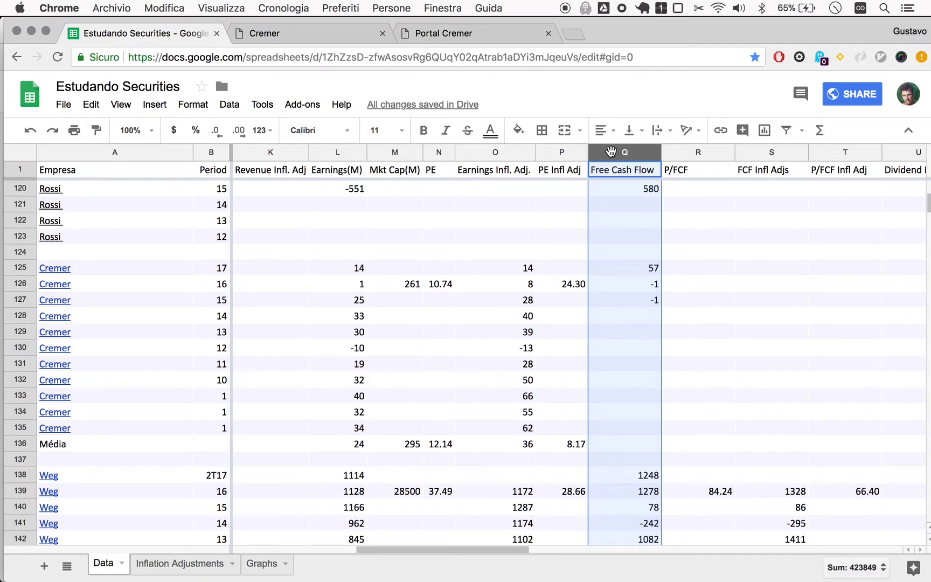
scroll(560, 447, "left", 1)
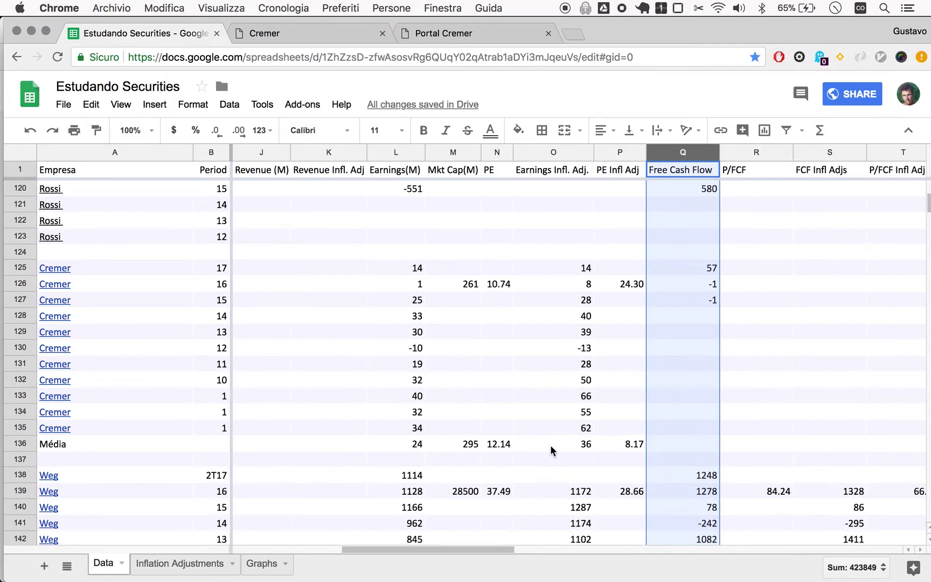
left_click(415, 445)
key("Return")
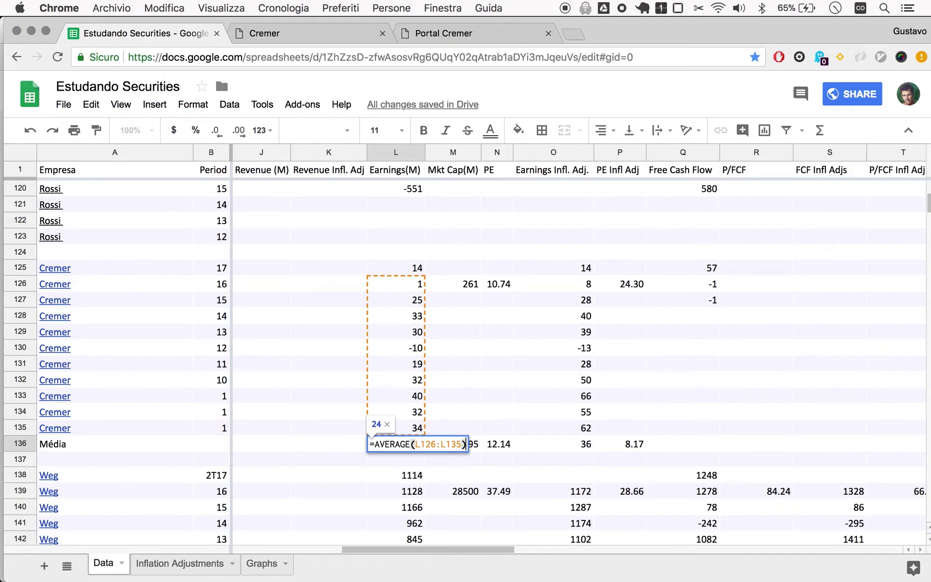
key("Delete")
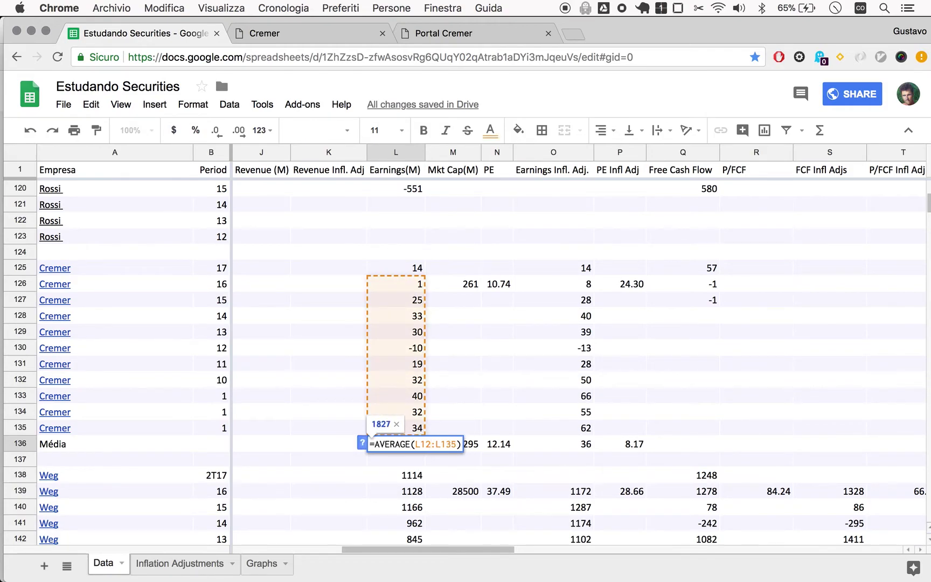
type("5")
key("Return")
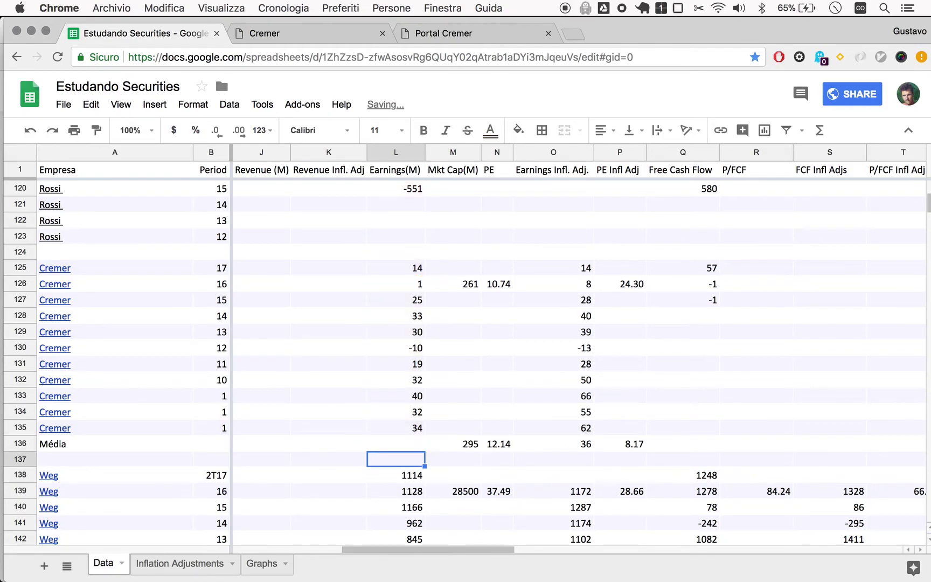
left_click(395, 443)
key("ctrl+c")
left_click(554, 444)
key("ctrl+v")
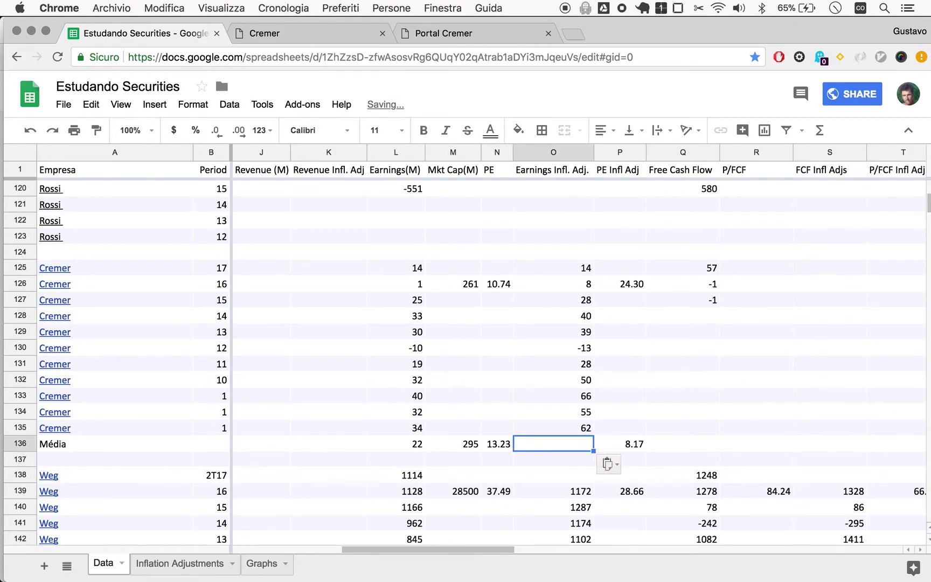
- Label the average row in A136 'Média 10 anos'
left_click(54, 451)
type("10 anos")
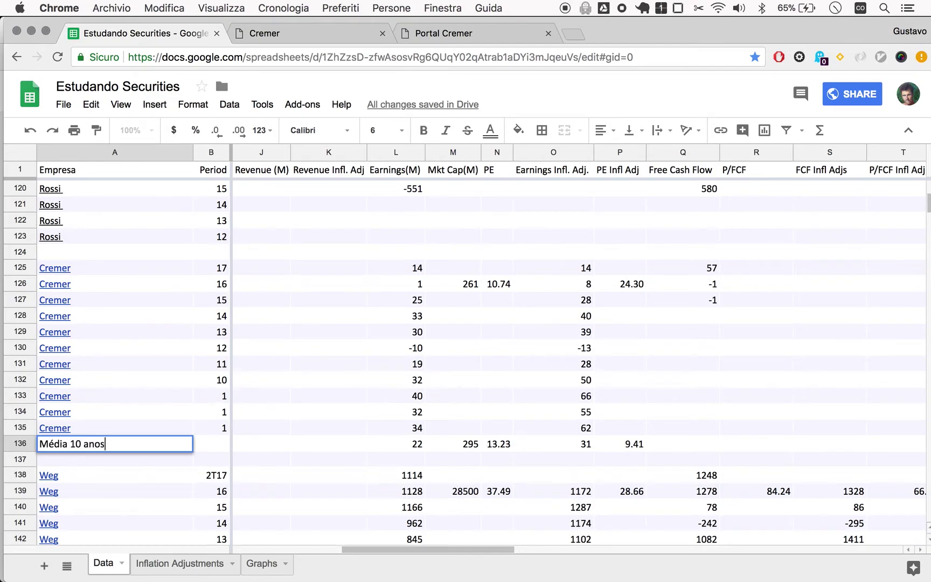
key("Return")
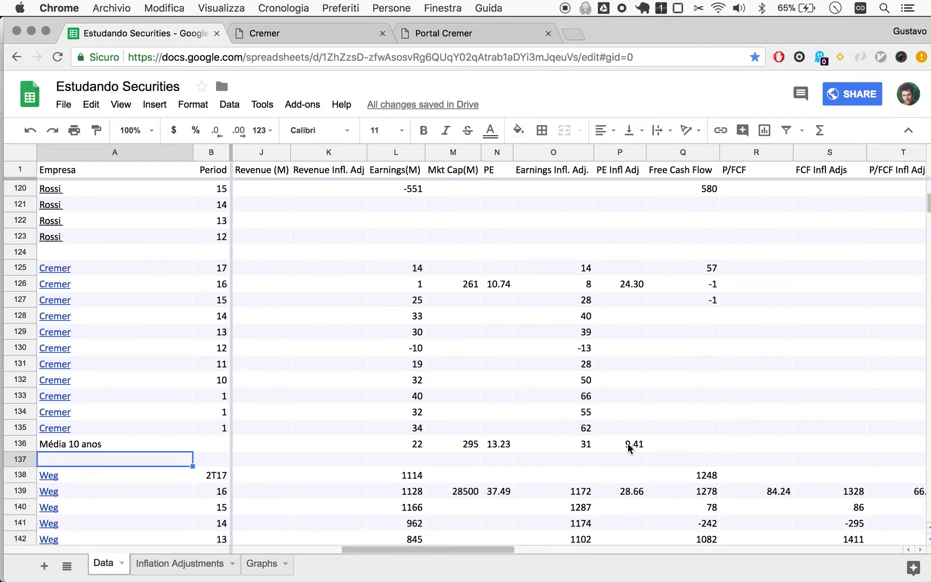
scroll(527, 455, "left", 5)
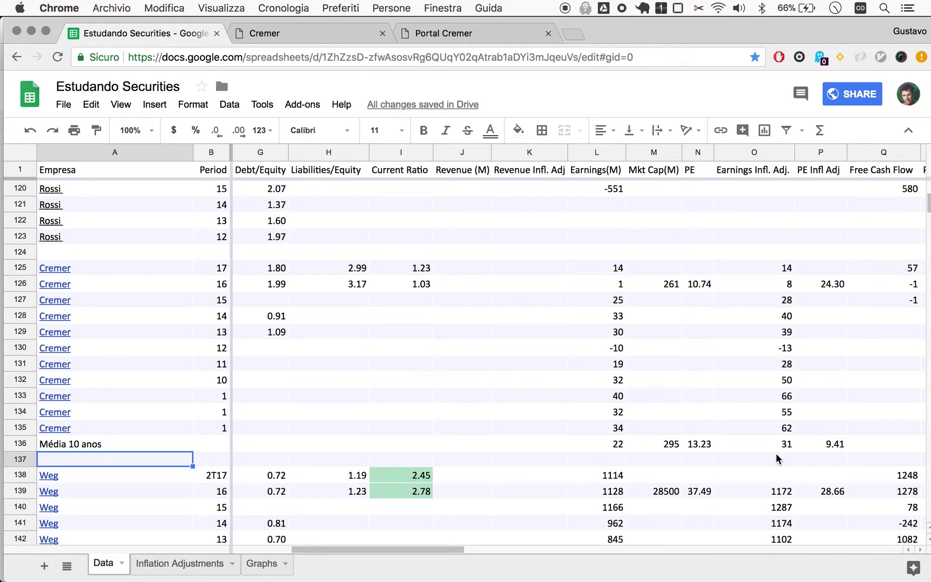
scroll(418, 294, "left", 5)
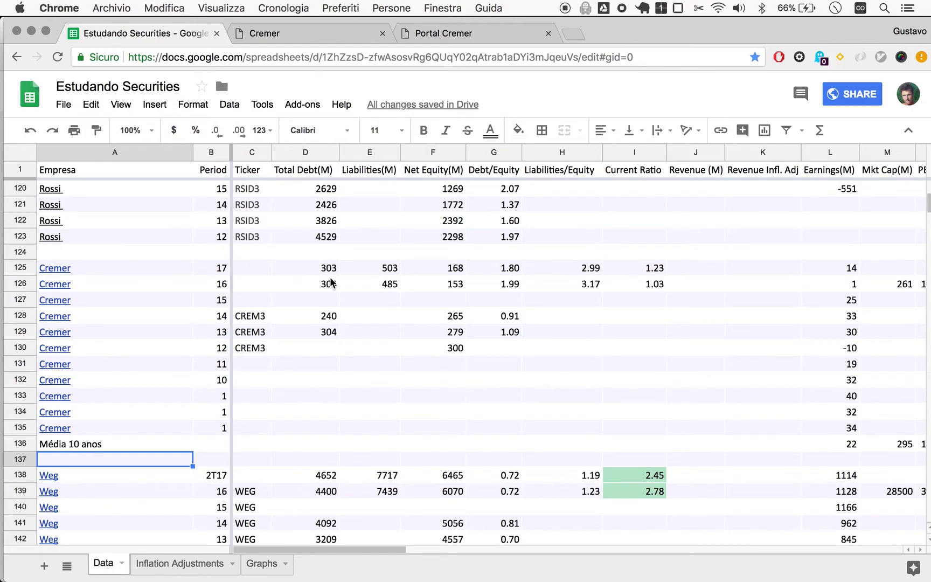
scroll(330, 283, "right", 5)
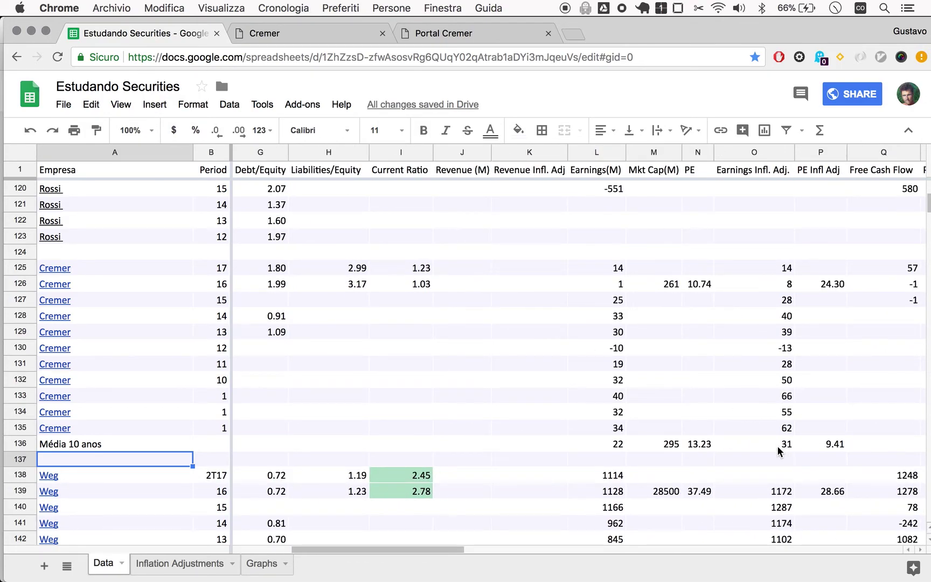
scroll(778, 451, "left", 5)
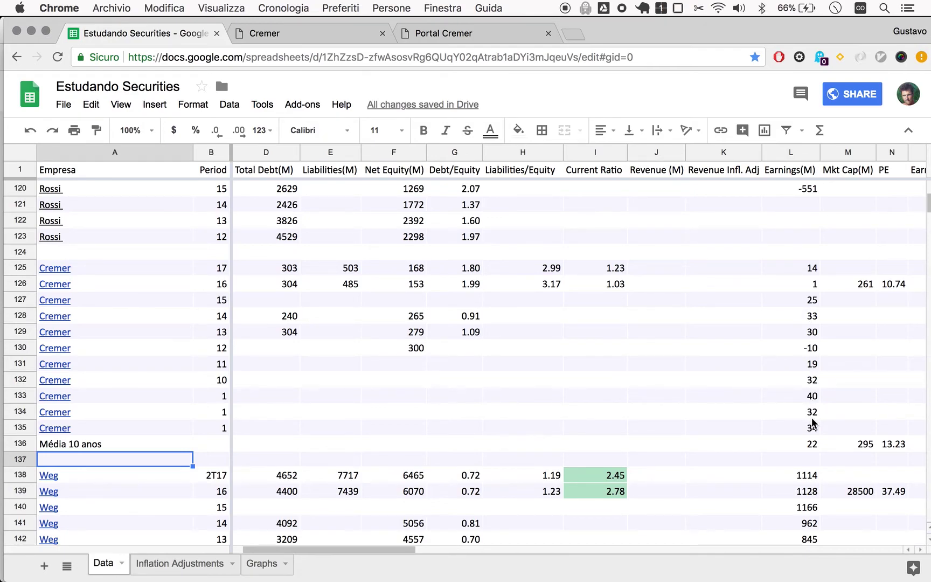
scroll(796, 426, "right", 5)
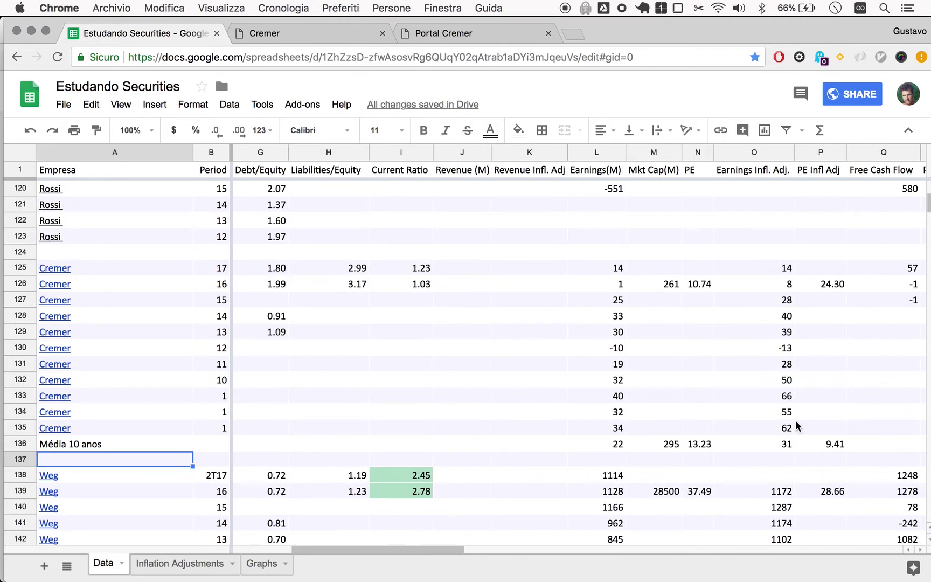